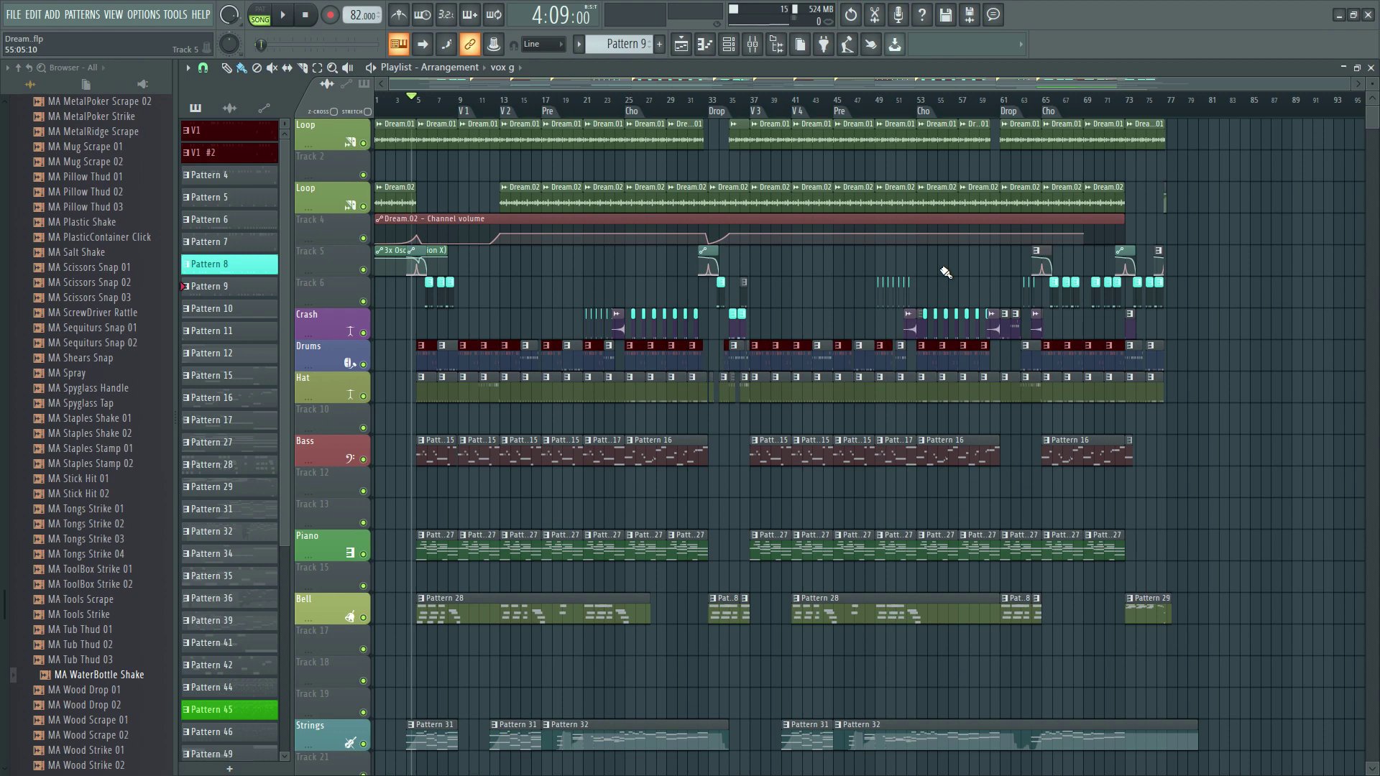
Play the song from about bar 4 and examine all the tracks of the arrangement, from the loops to the vocal track
key(space)
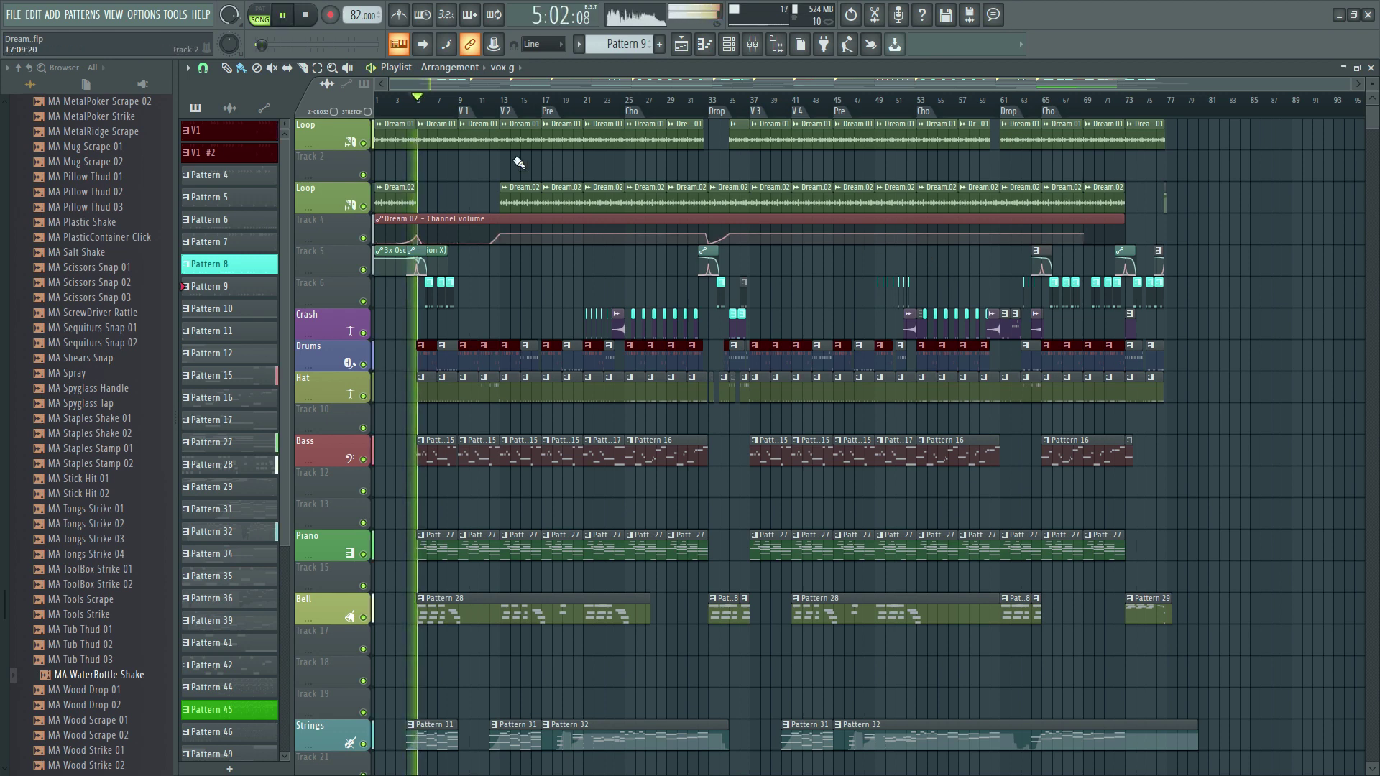
scroll(739, 290, up, 5)
scroll(740, 290, down, 4)
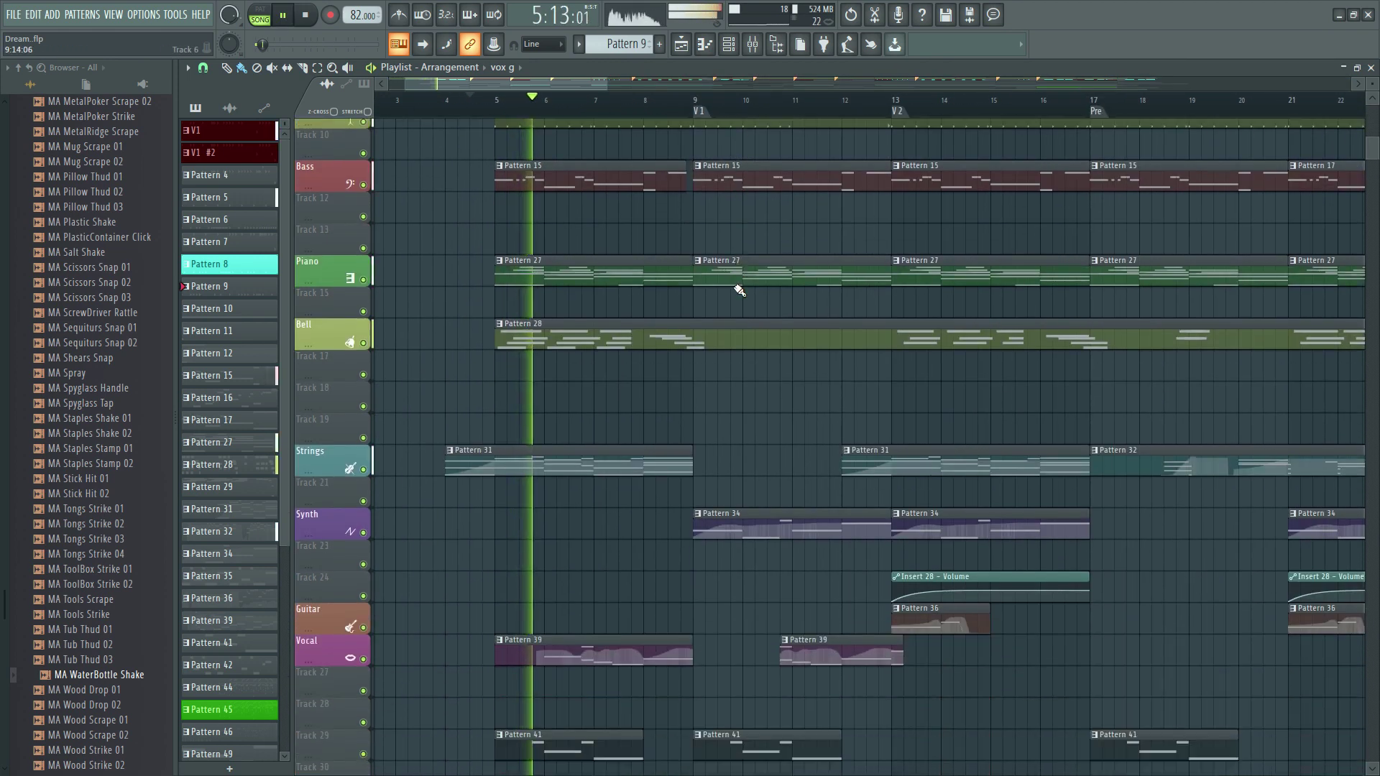
scroll(740, 291, down, 5)
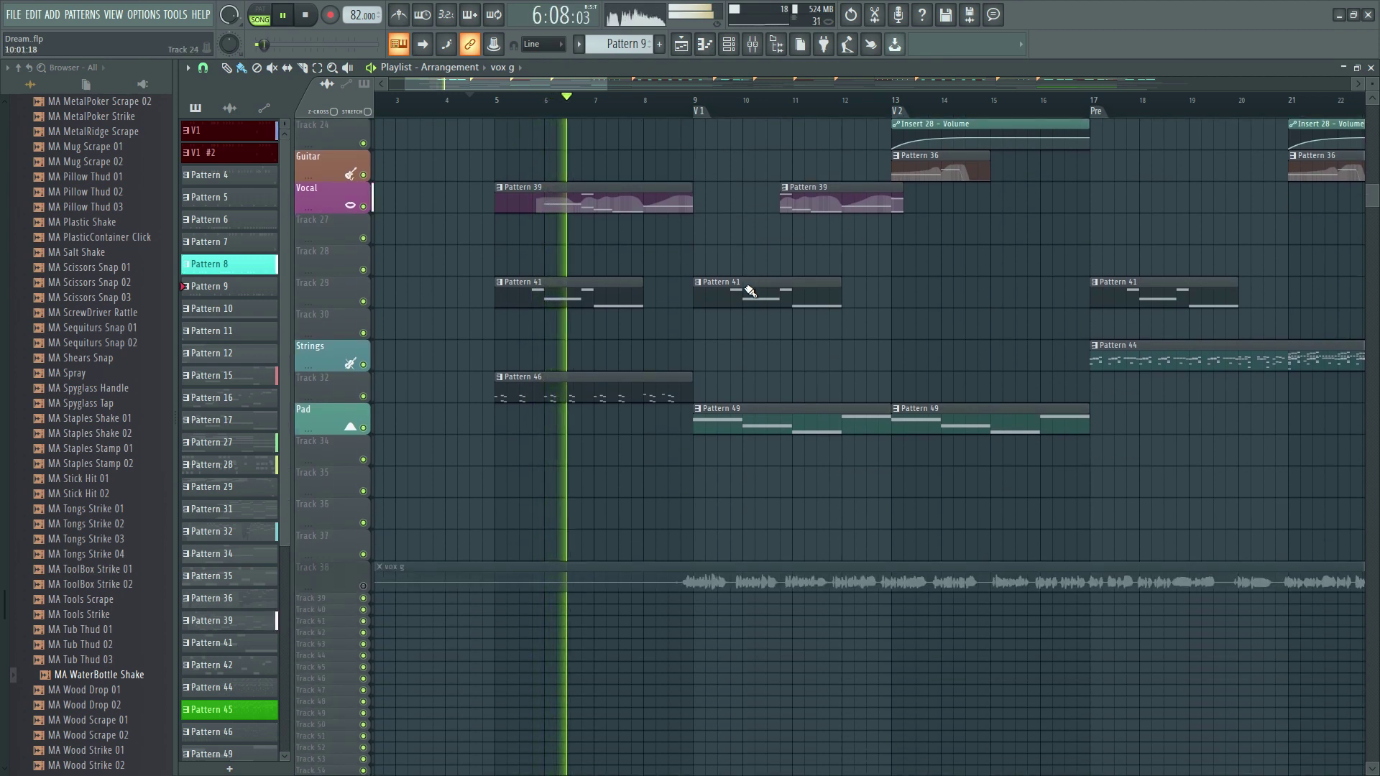
scroll(749, 290, up, 8)
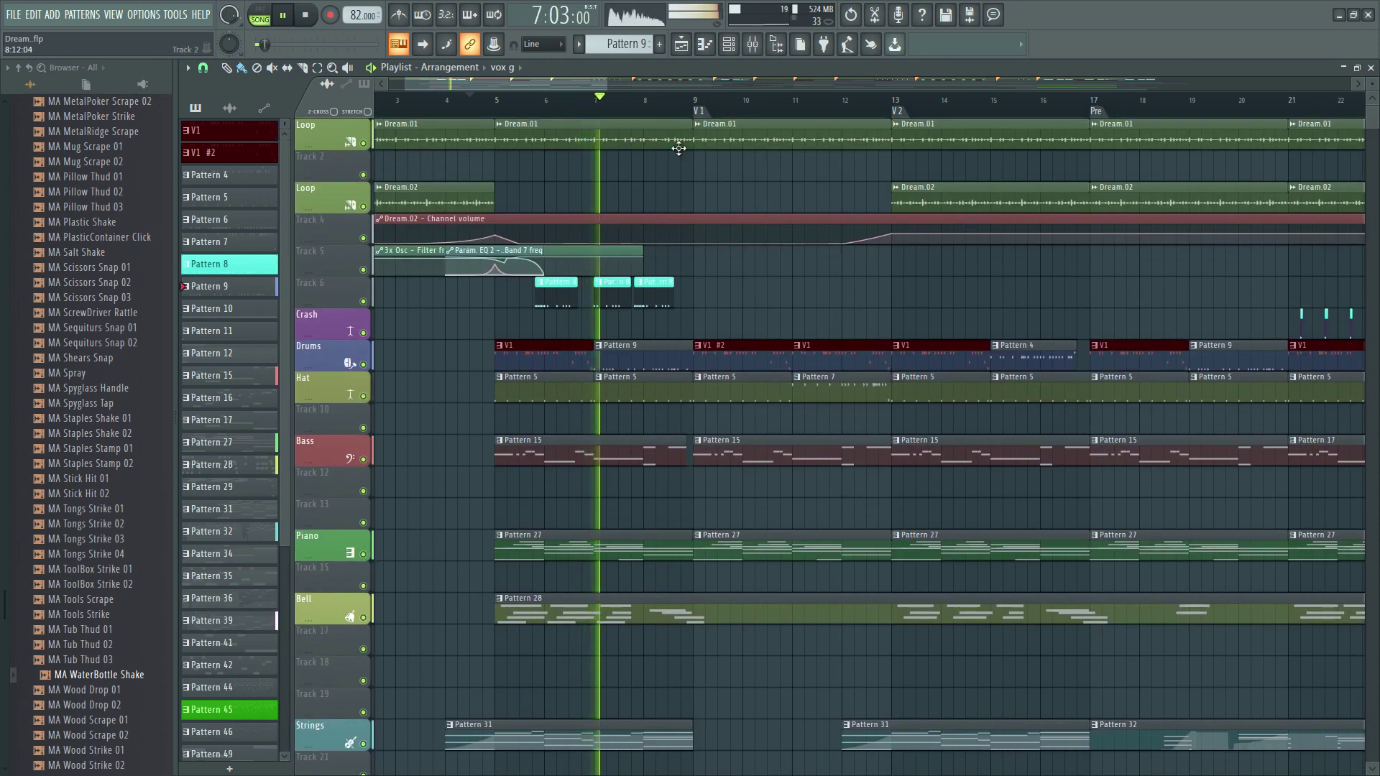
scroll(690, 215, down, 5)
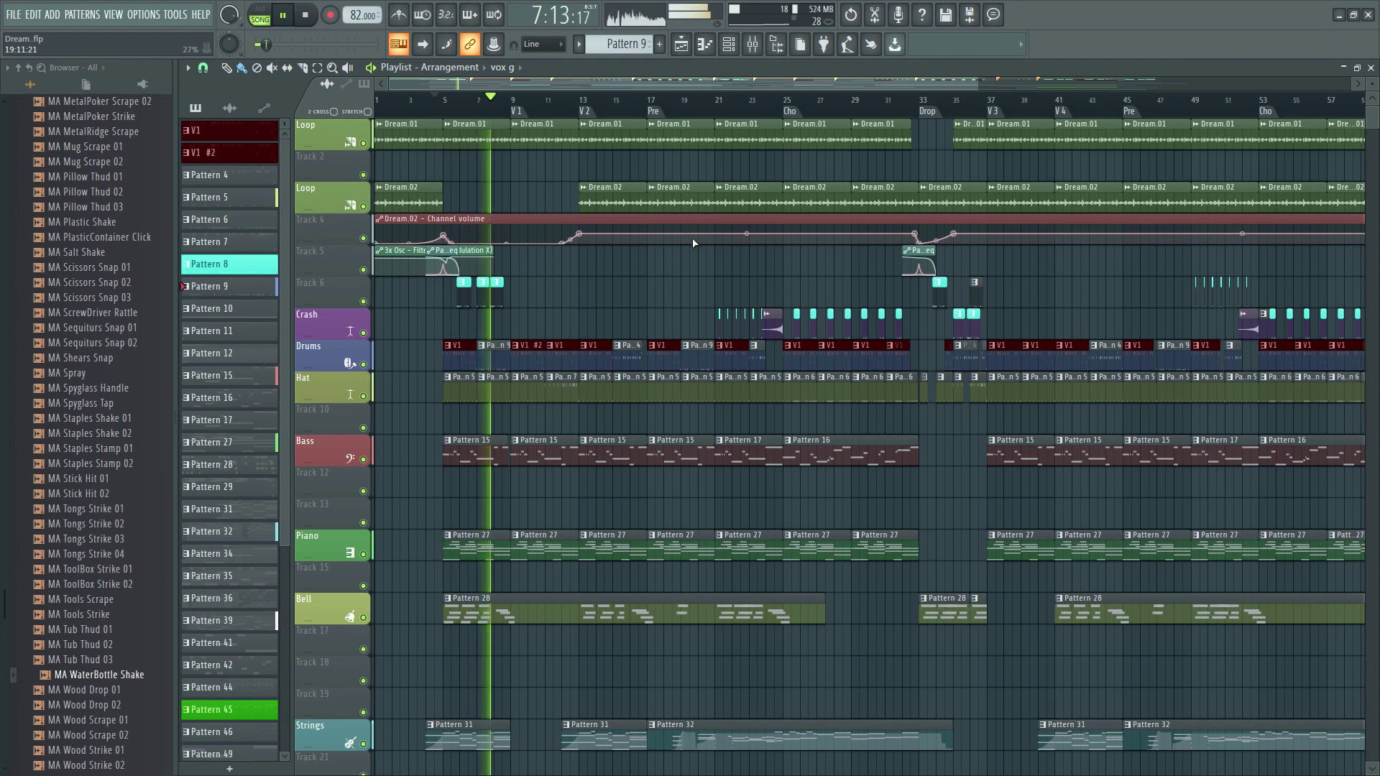
scroll(693, 243, down, 4)
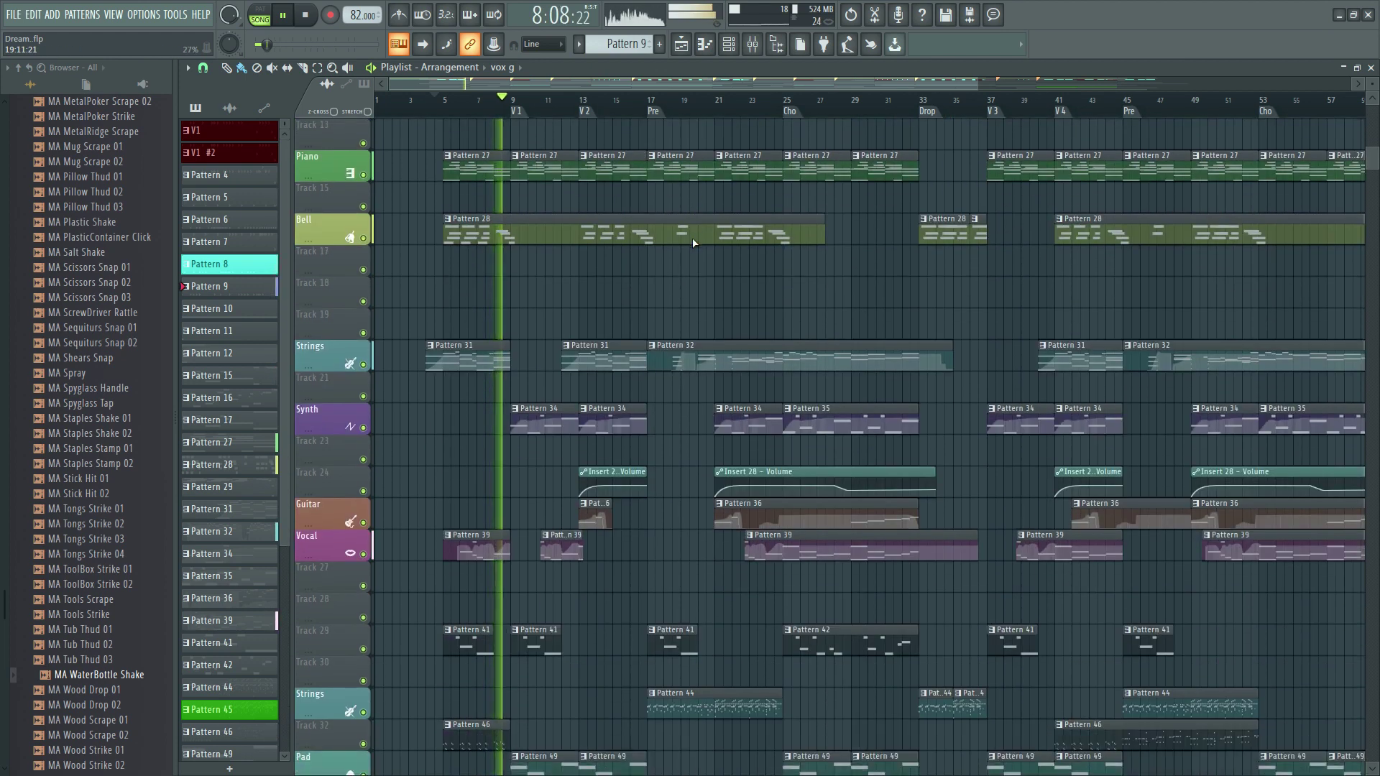
scroll(694, 243, down, 3)
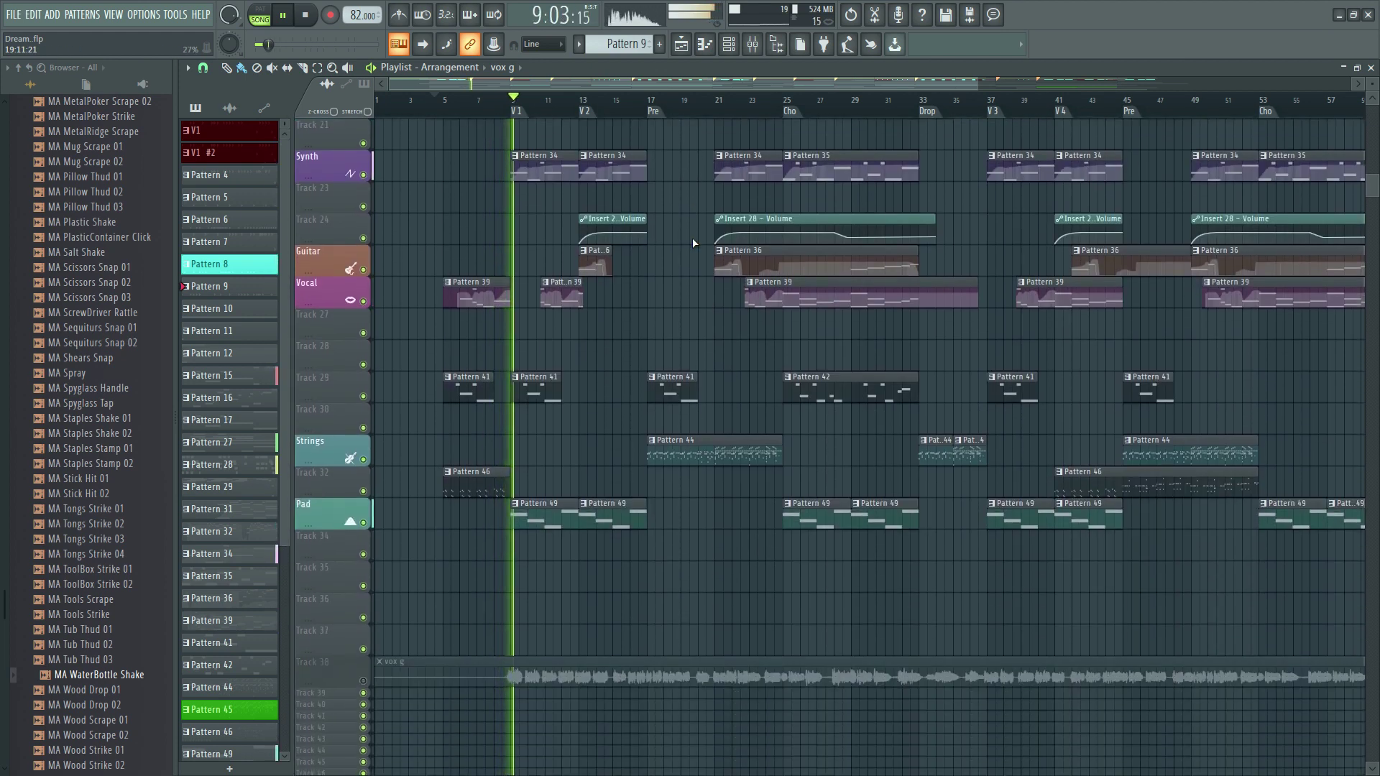
scroll(693, 243, up, 7)
scroll(566, 111, down, 1)
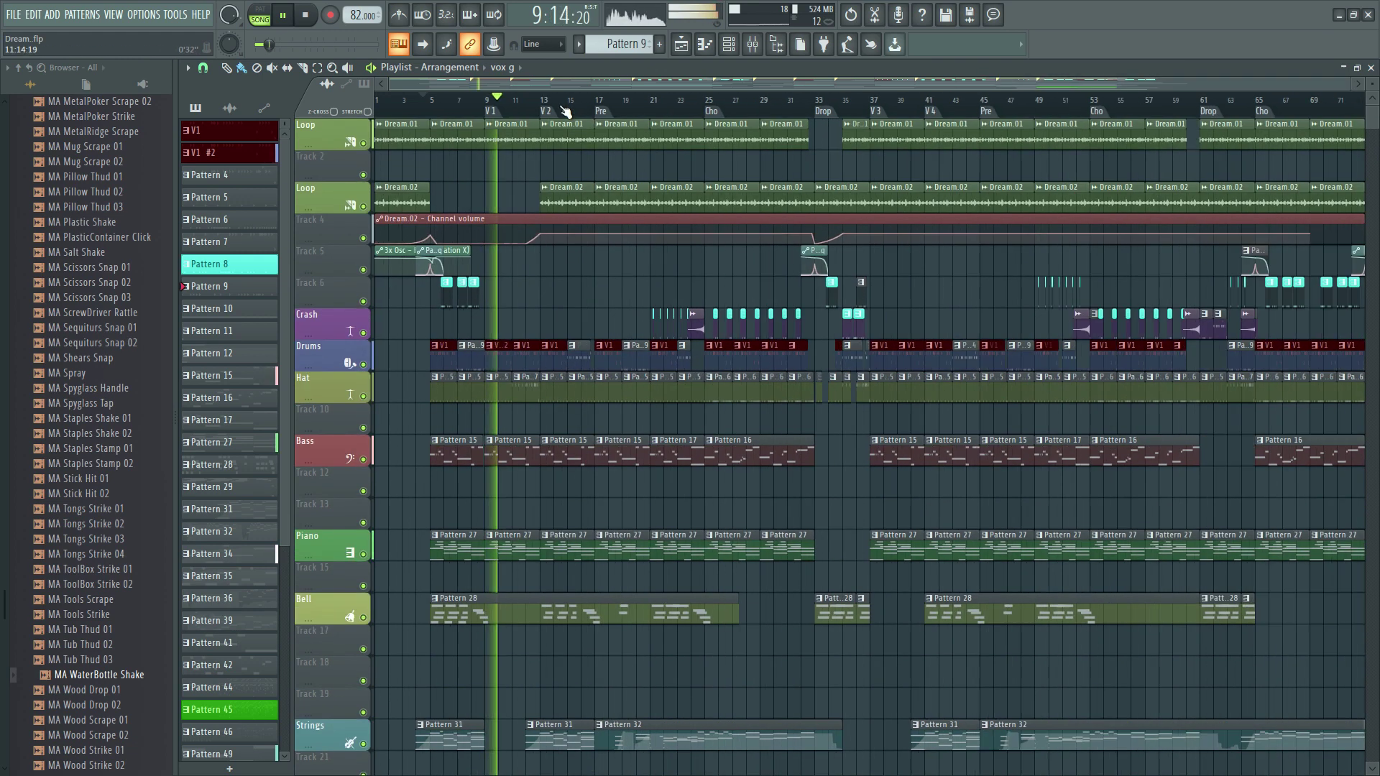
scroll(566, 111, down, 1)
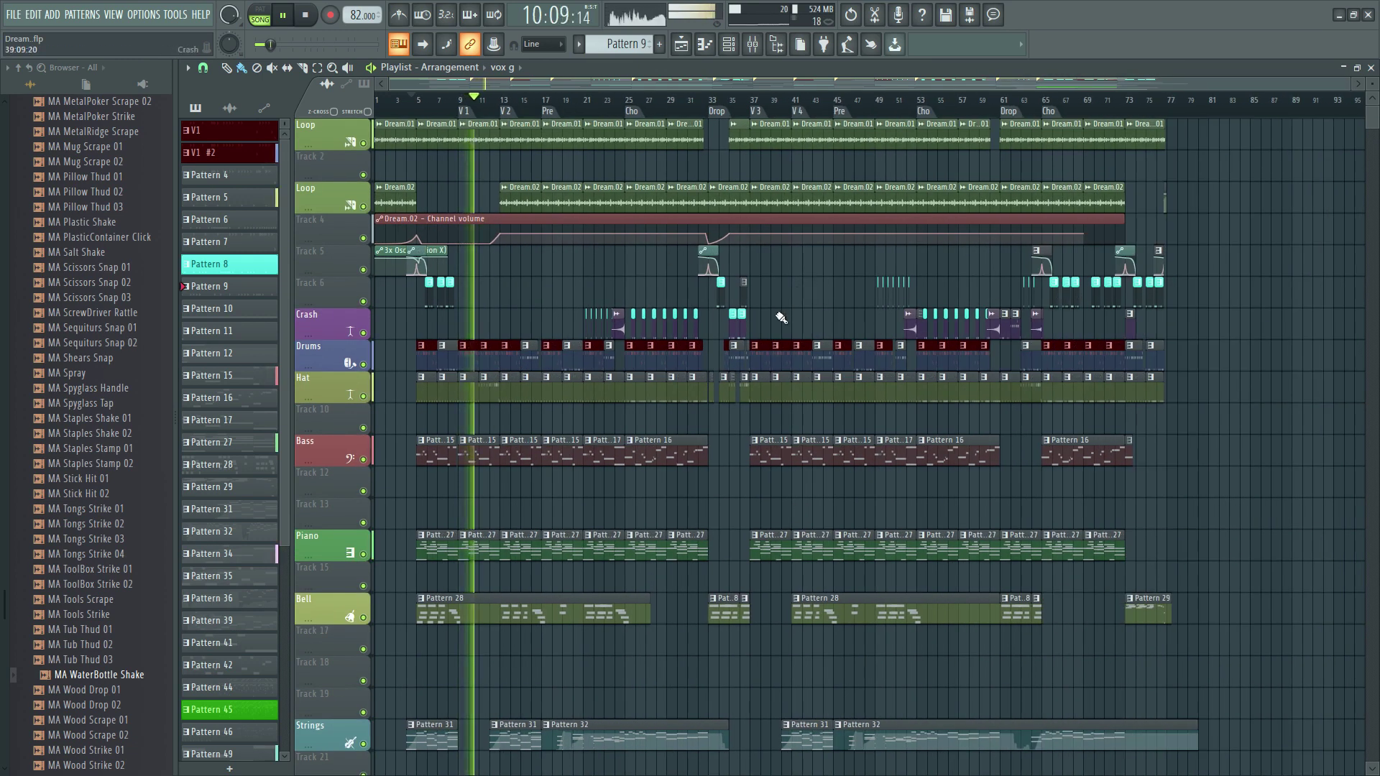
key(space)
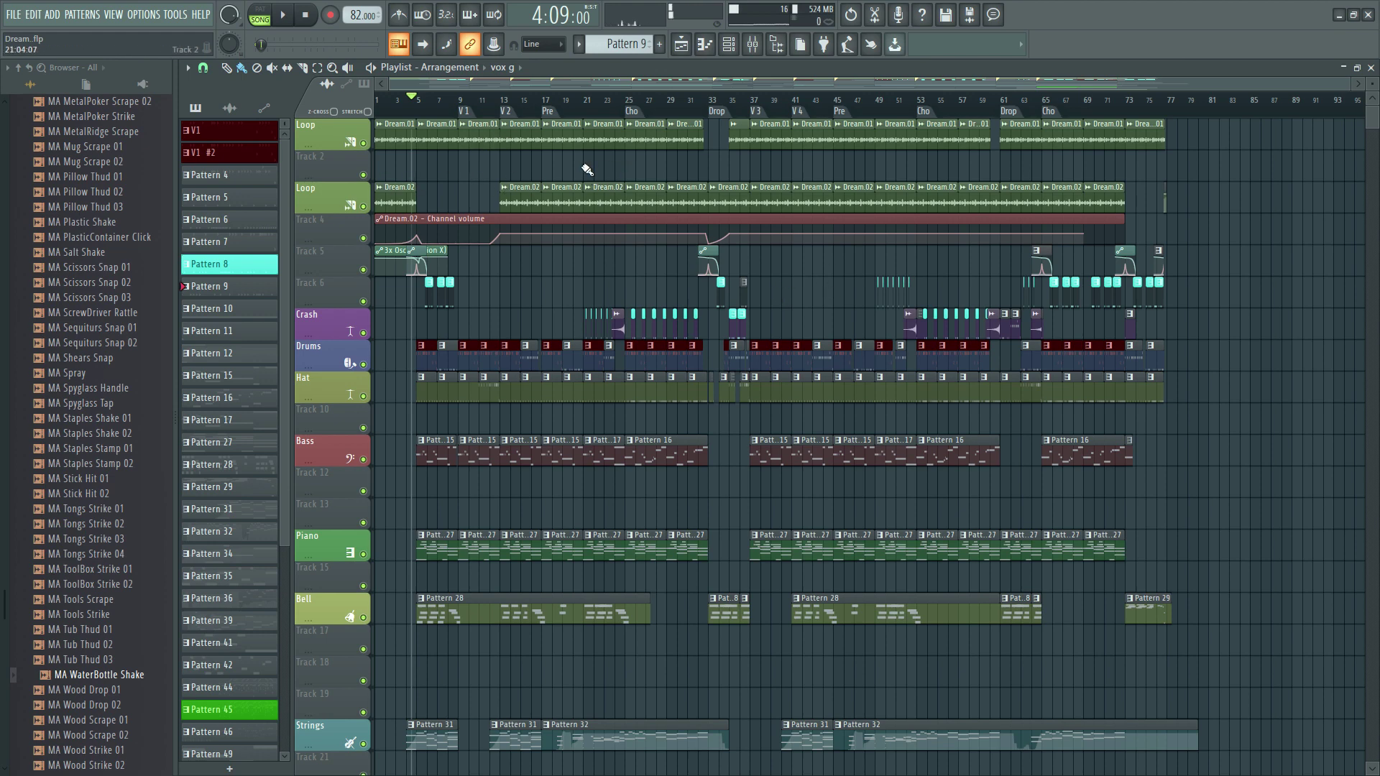
click(410, 101)
scroll(335, 44, down, 3)
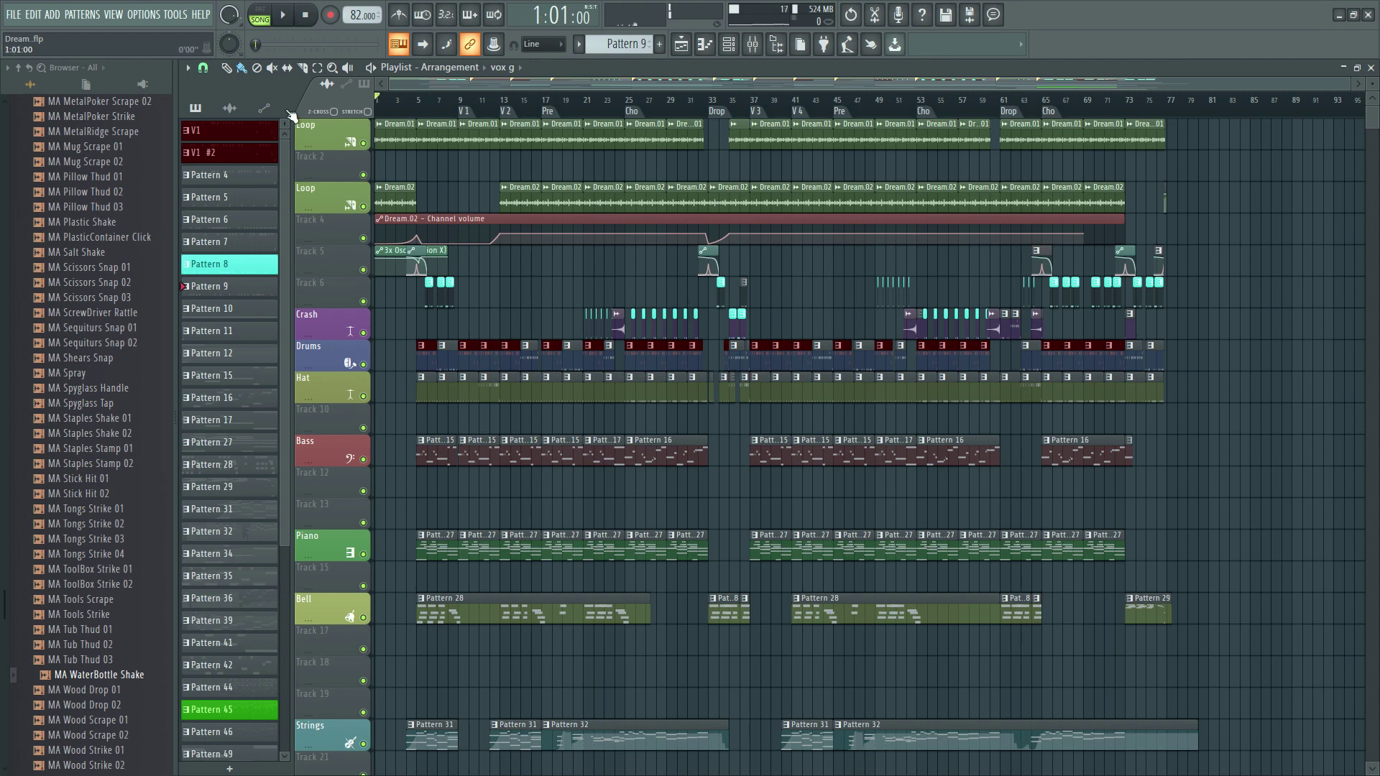
click(26, 16)
drag(572, 103, 708, 105)
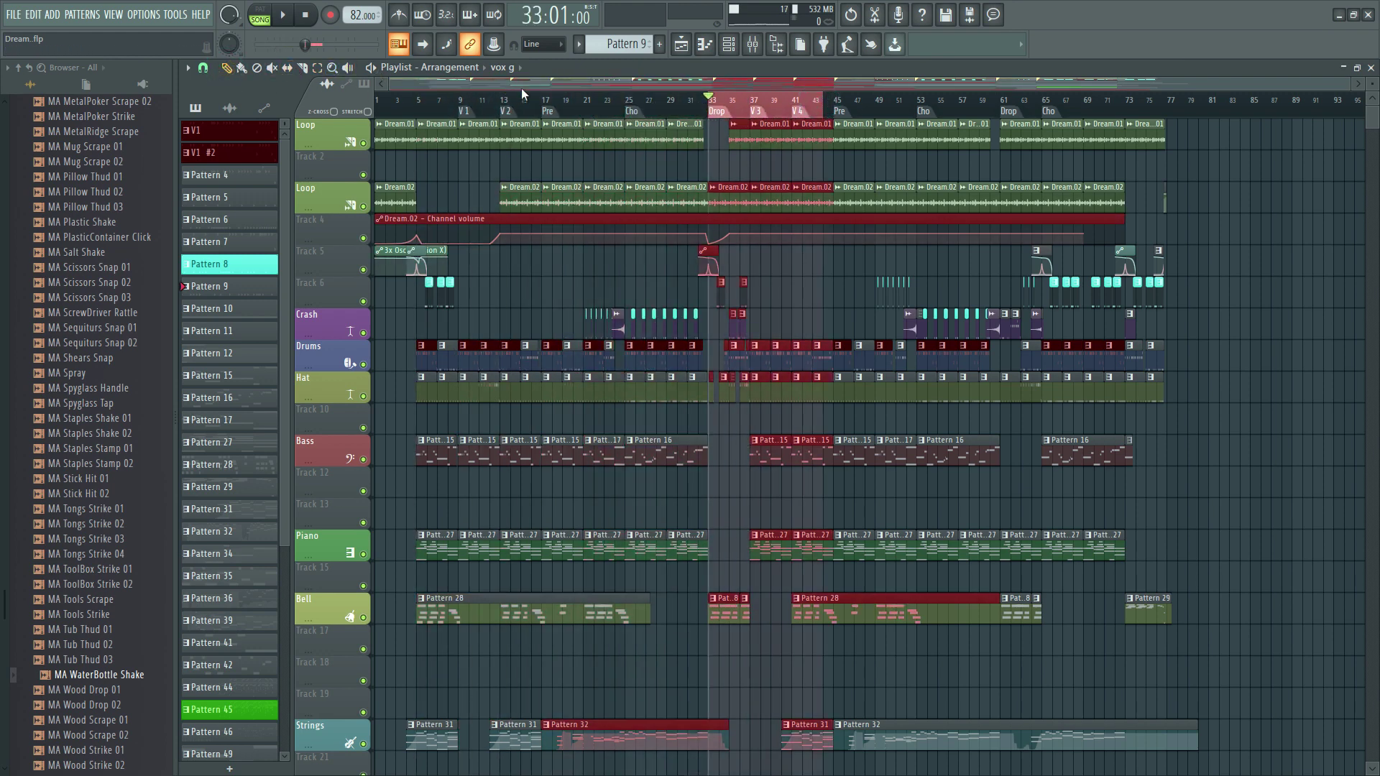
click(552, 100)
drag(713, 102, 374, 103)
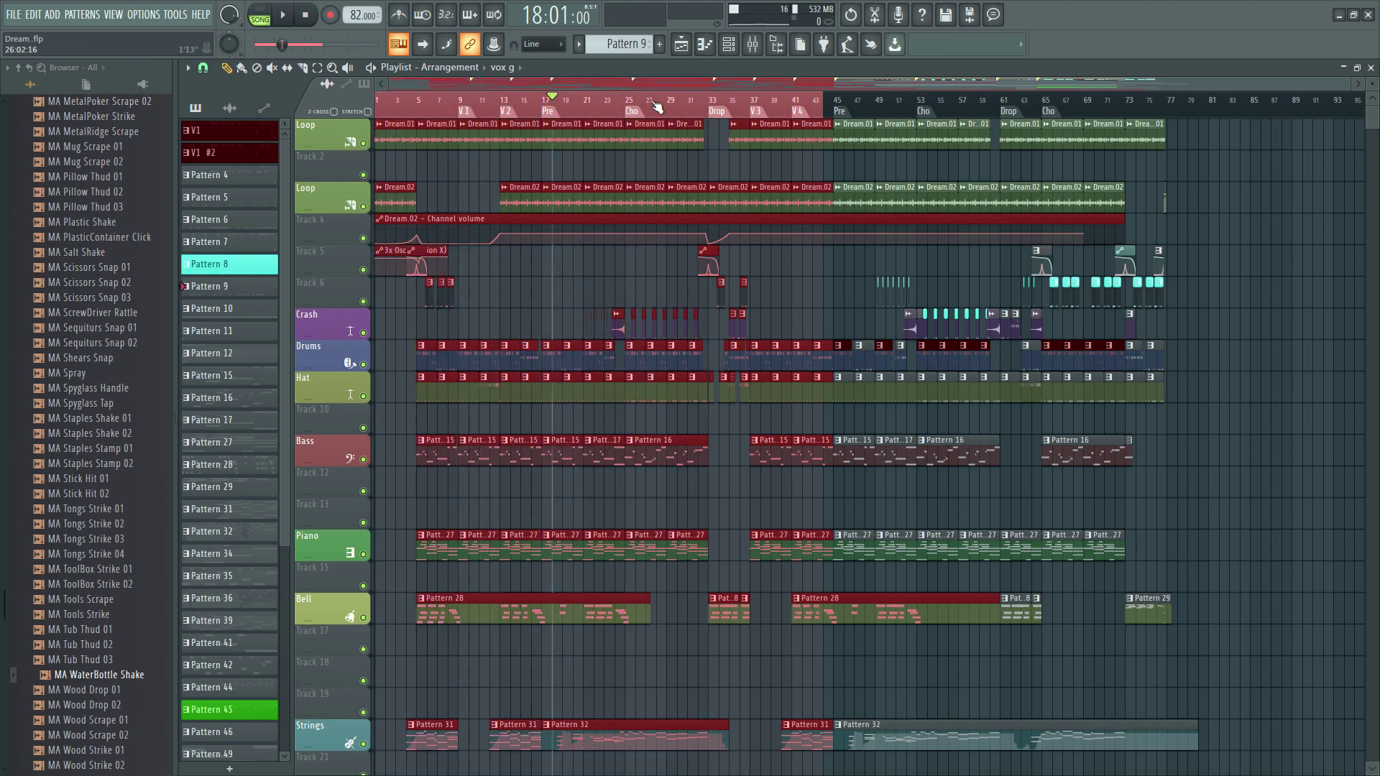
key(ctrl+d)
click(1167, 157)
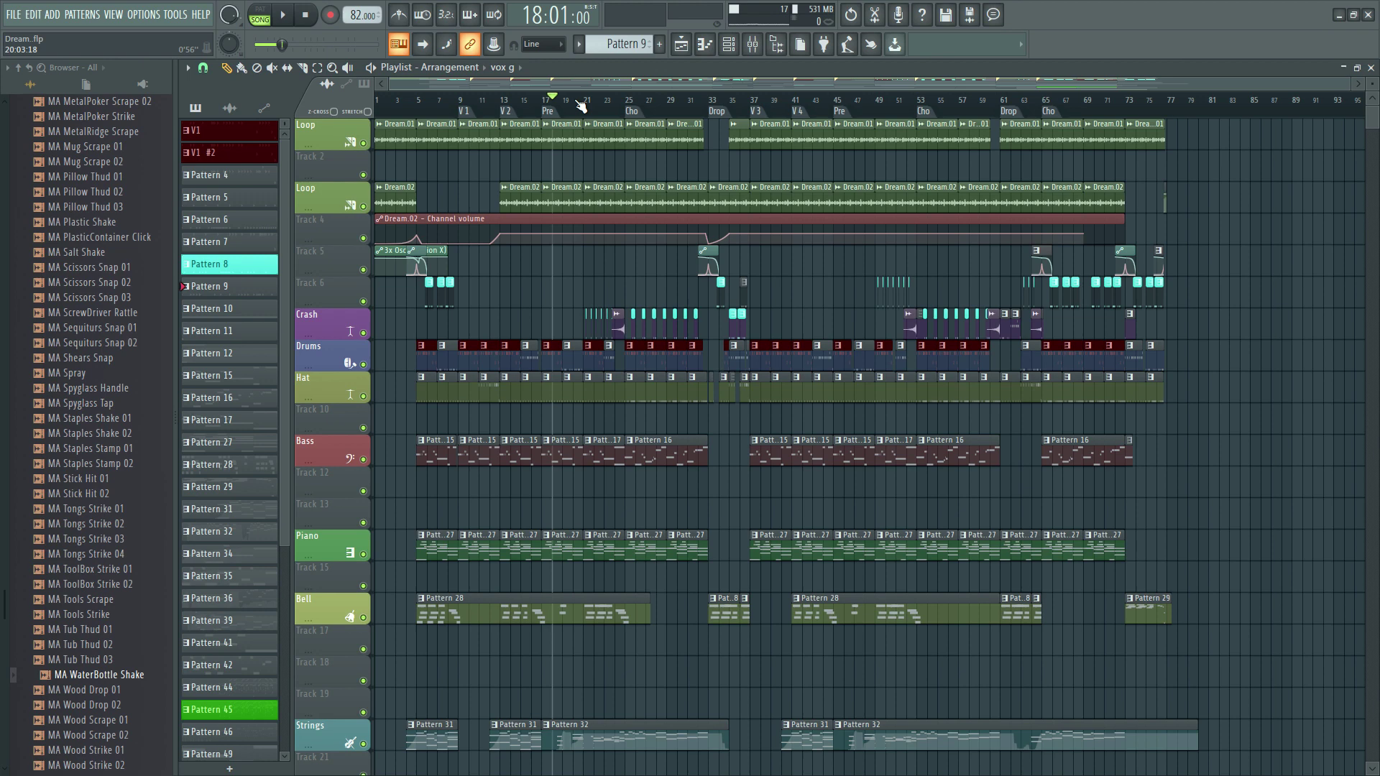
Select the time range of the whole song, from bar 1 to about bar 78
drag(577, 105, 337, 105)
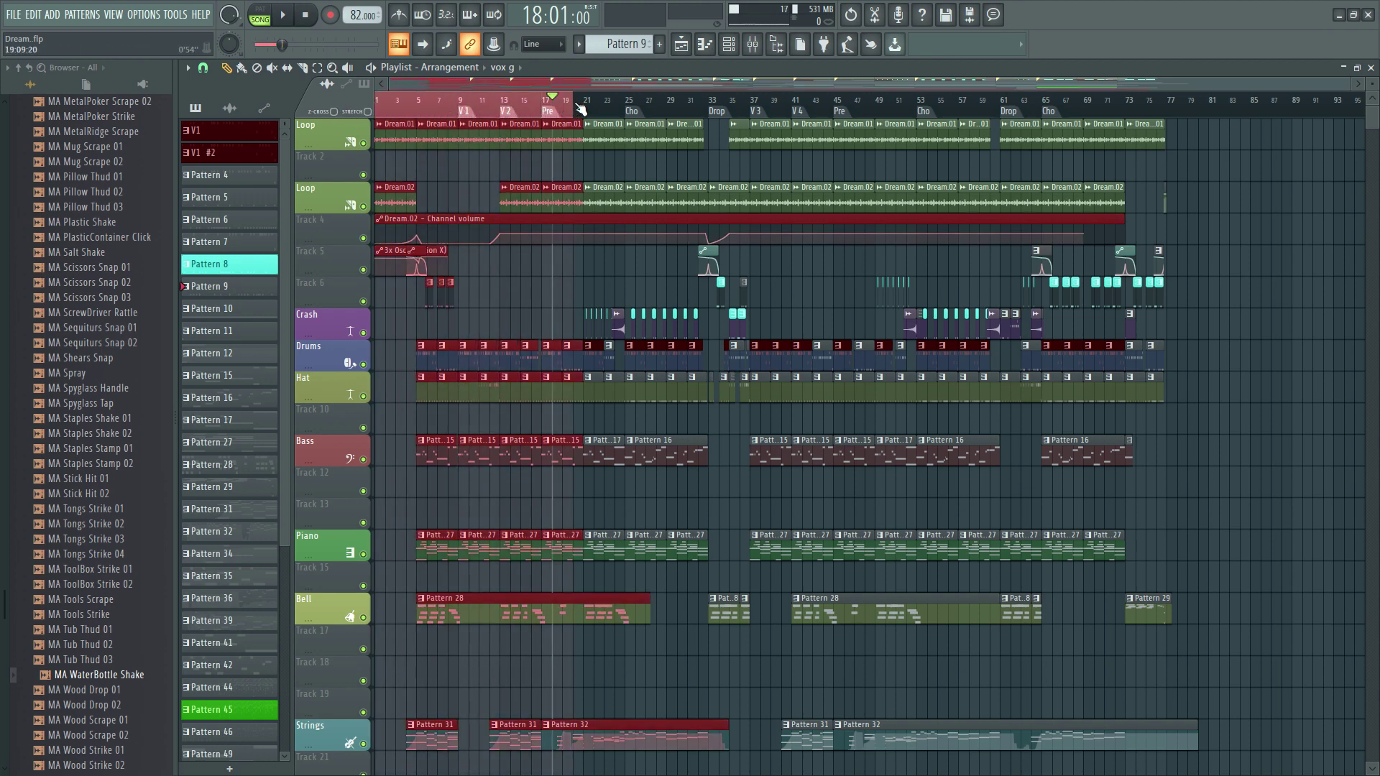
drag(737, 107, 1157, 128)
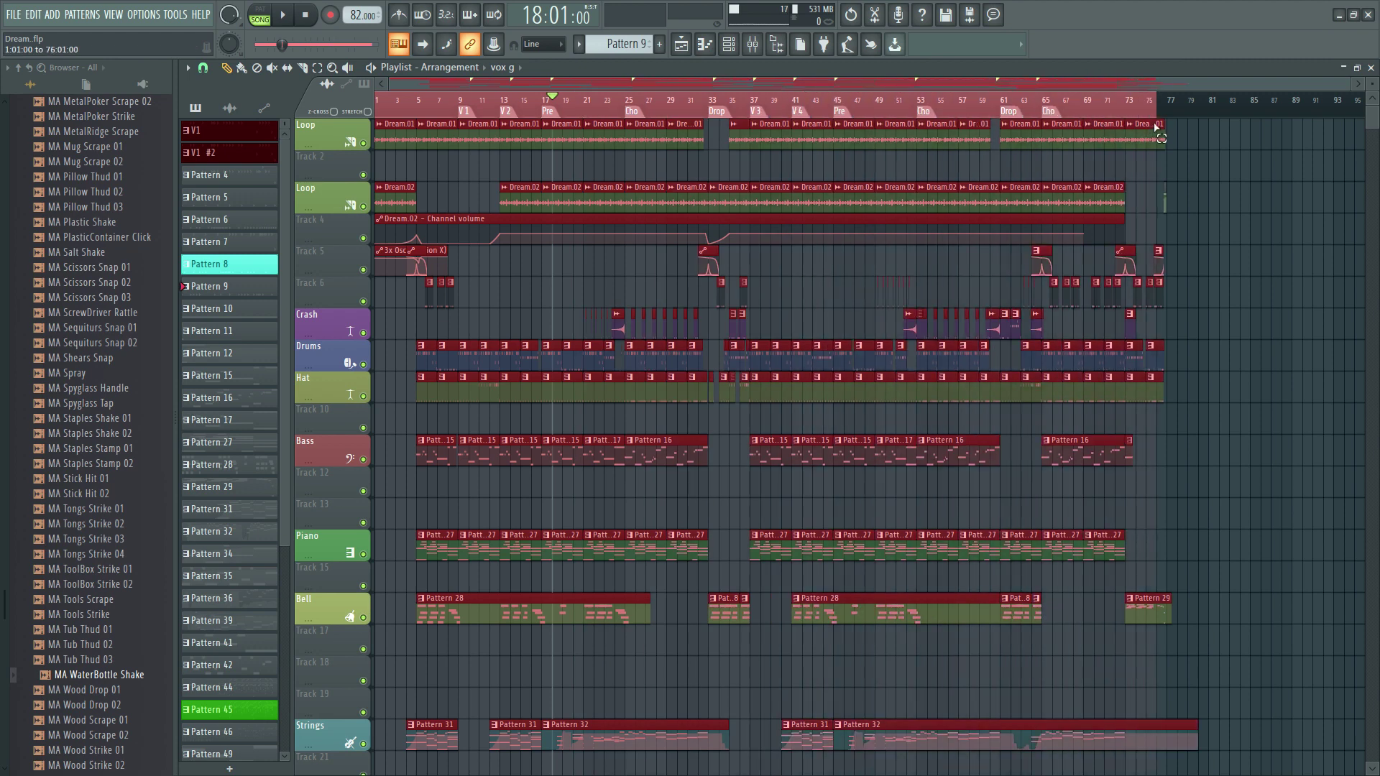
scroll(1201, 109, up, 6)
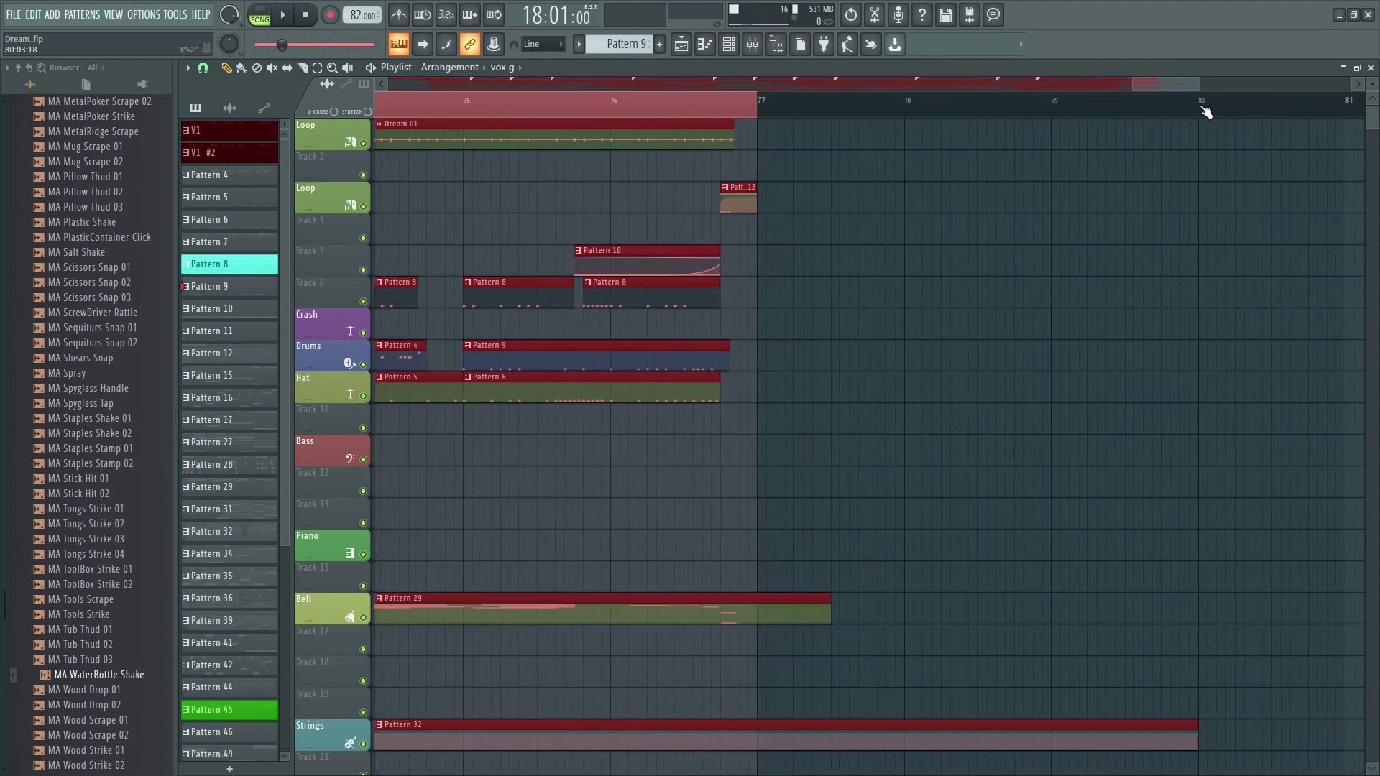
drag(603, 107, 851, 128)
scroll(884, 110, down, 5)
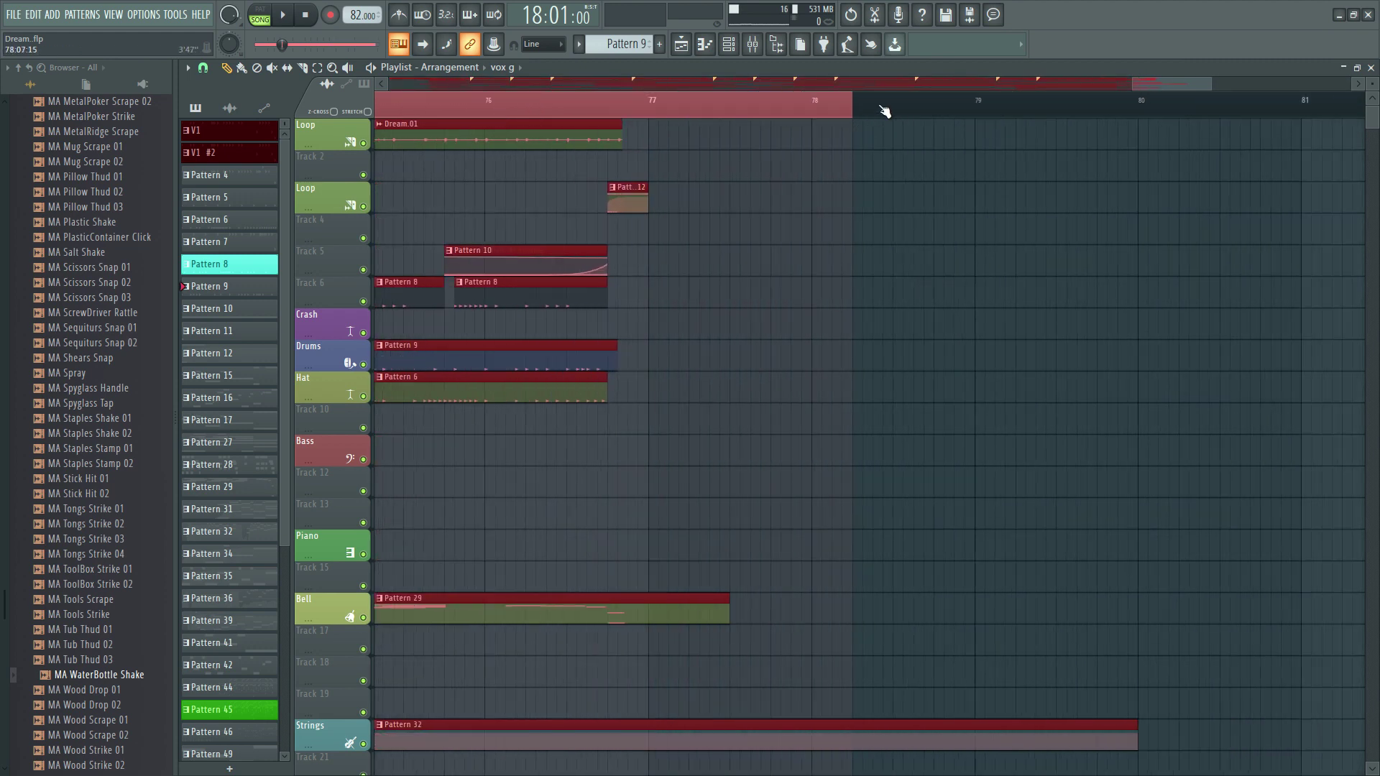
scroll(1111, 104, down, 3)
Play the song briefly from bar 76 and from bar 46
click(1157, 108)
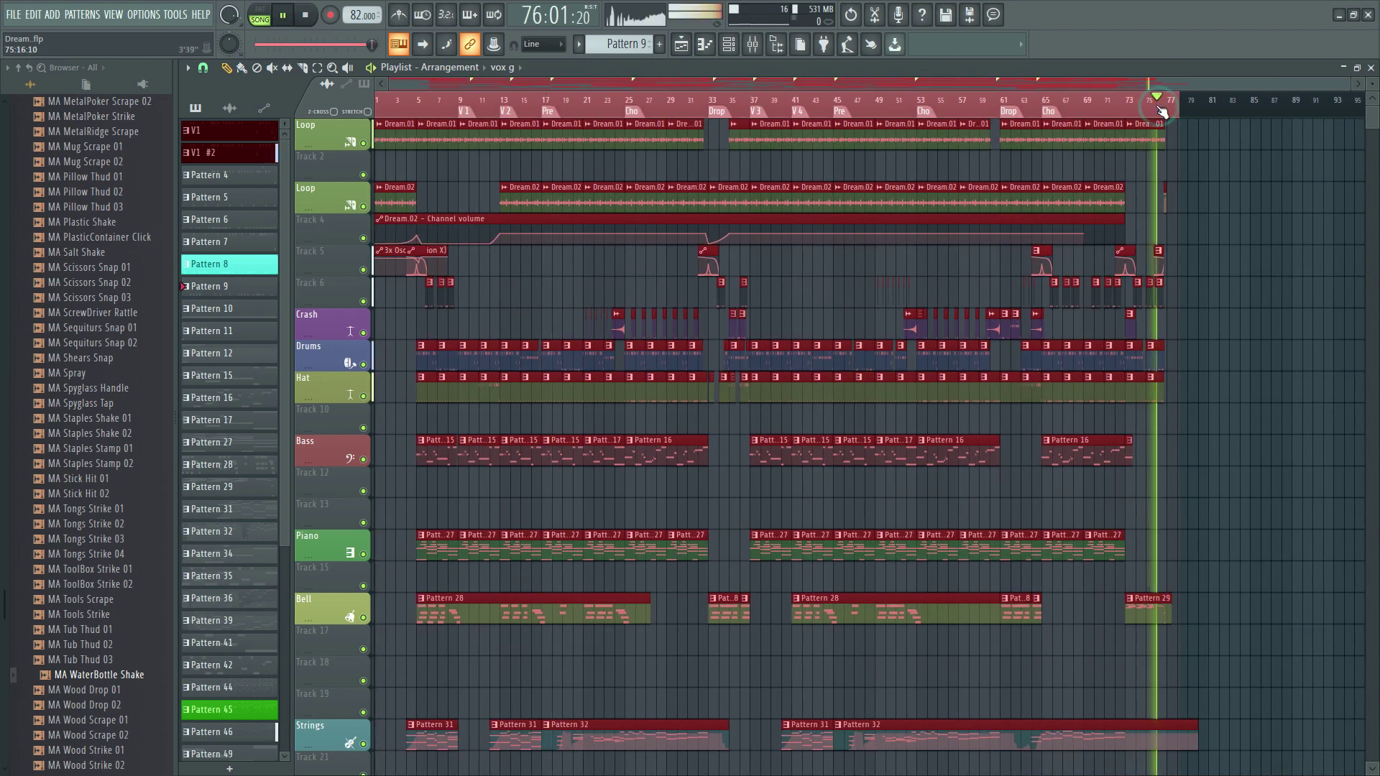
key(space)
key(space)
click(842, 103)
key(space)
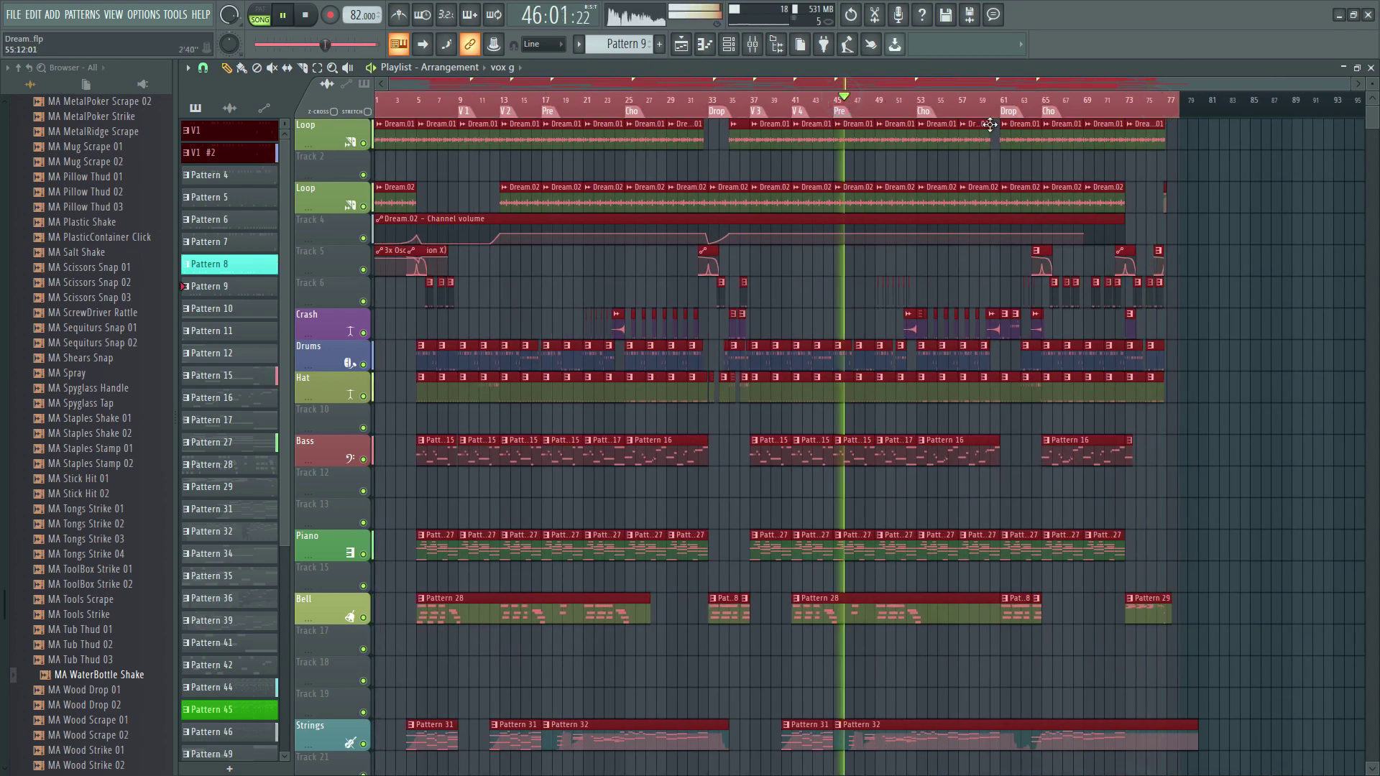
key(space)
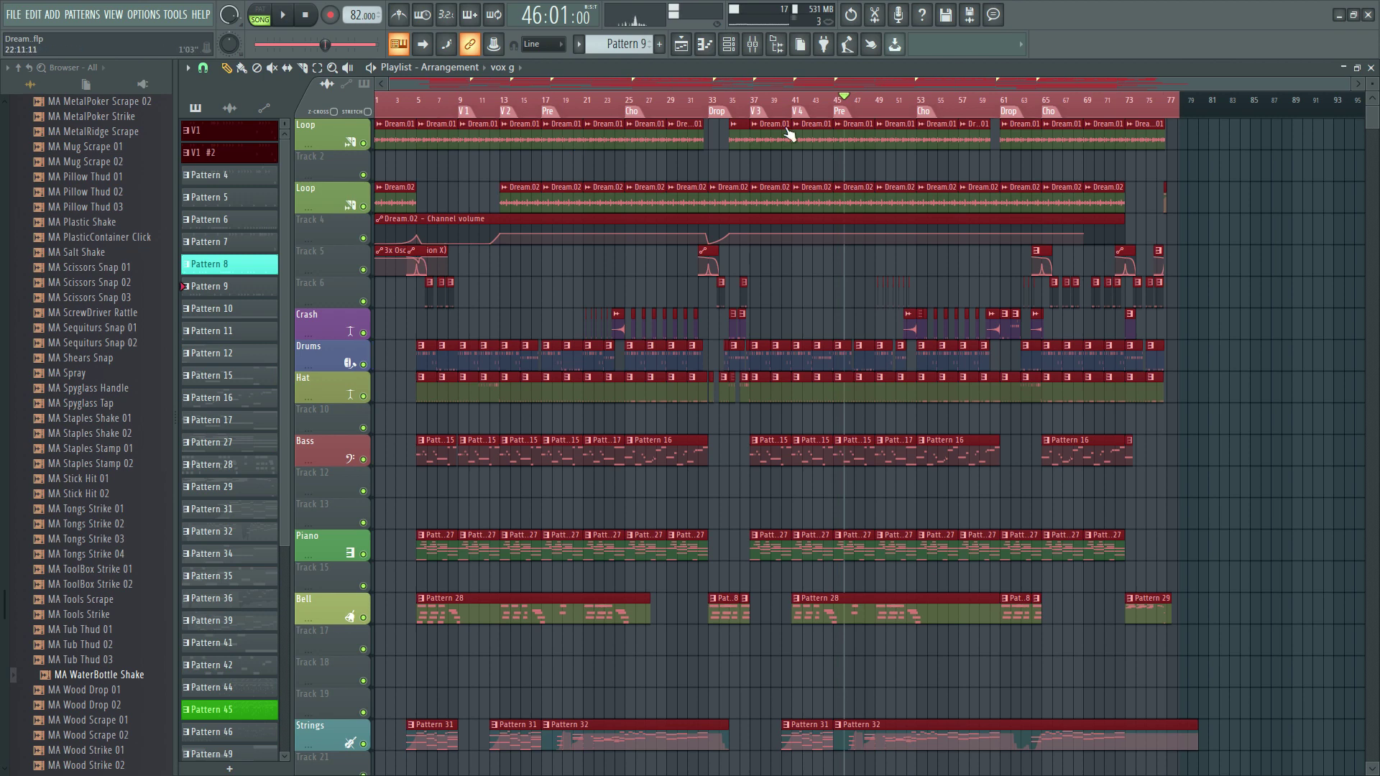
Place the playhead near the end of the time selection, after bar 77, and switch the time display to minutes and seconds
scroll(1197, 104, up, 4)
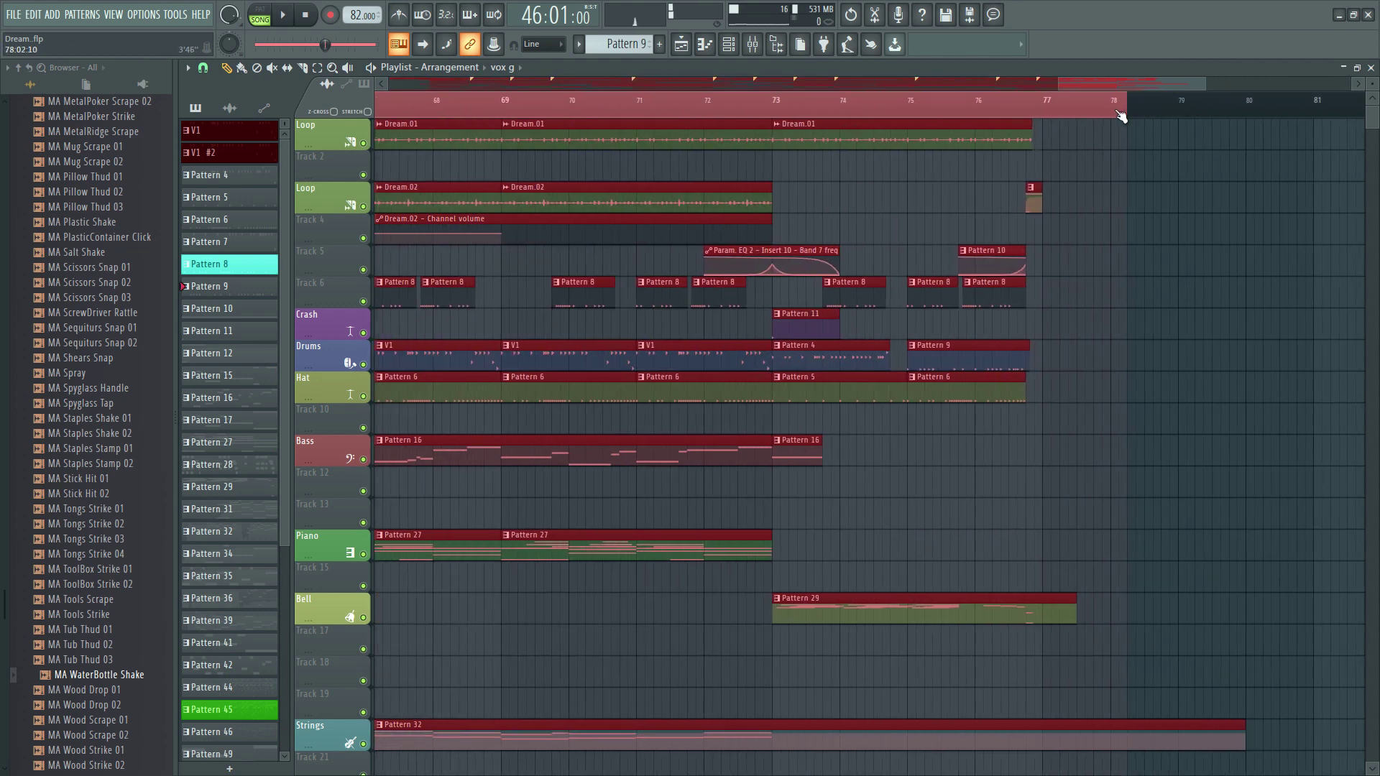
drag(1121, 108, 1102, 115)
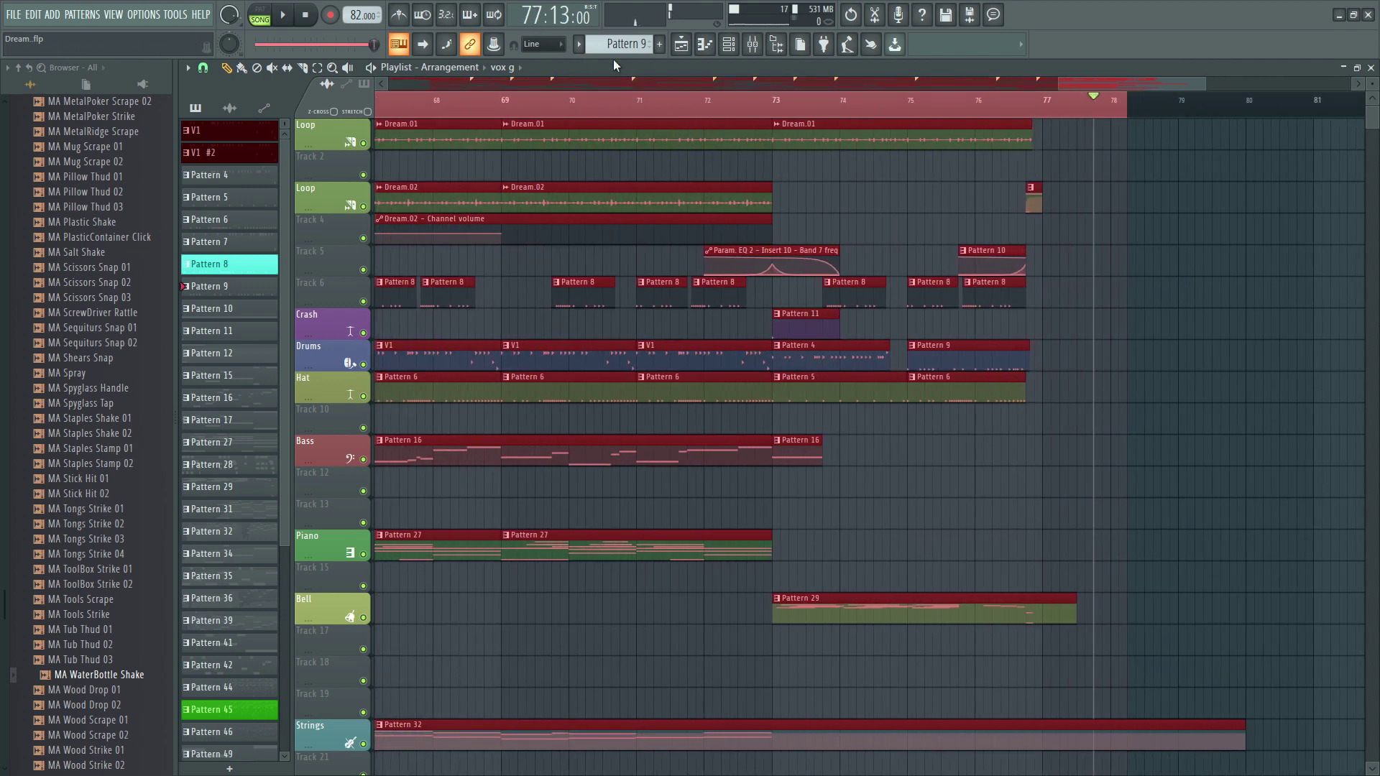
click(526, 24)
scroll(1141, 109, down, 5)
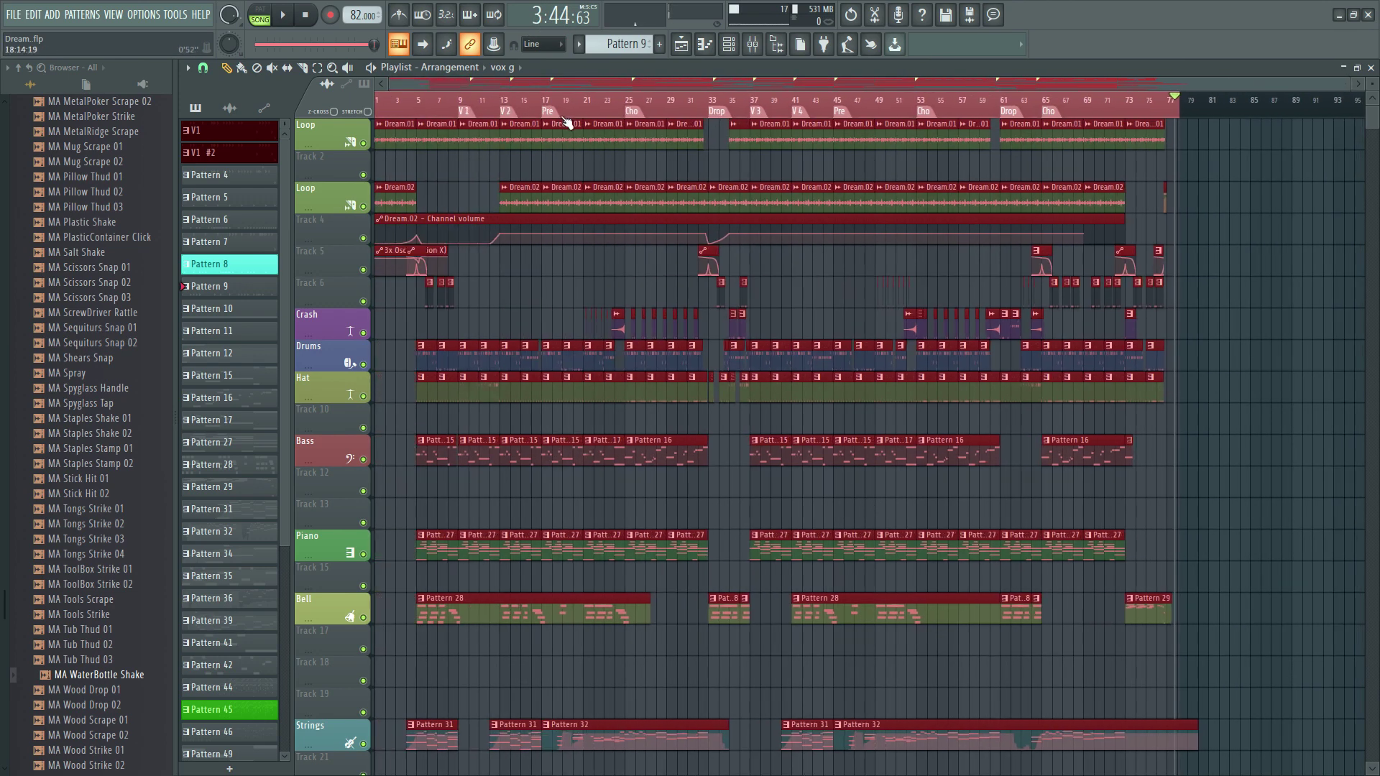
Shorten the time selection to end at bar 33, at the Drop marker, and return the playhead to the song's start
drag(1176, 127, 708, 128)
scroll(430, 109, up, 3)
scroll(430, 109, down, 3)
scroll(399, 116, up, 3)
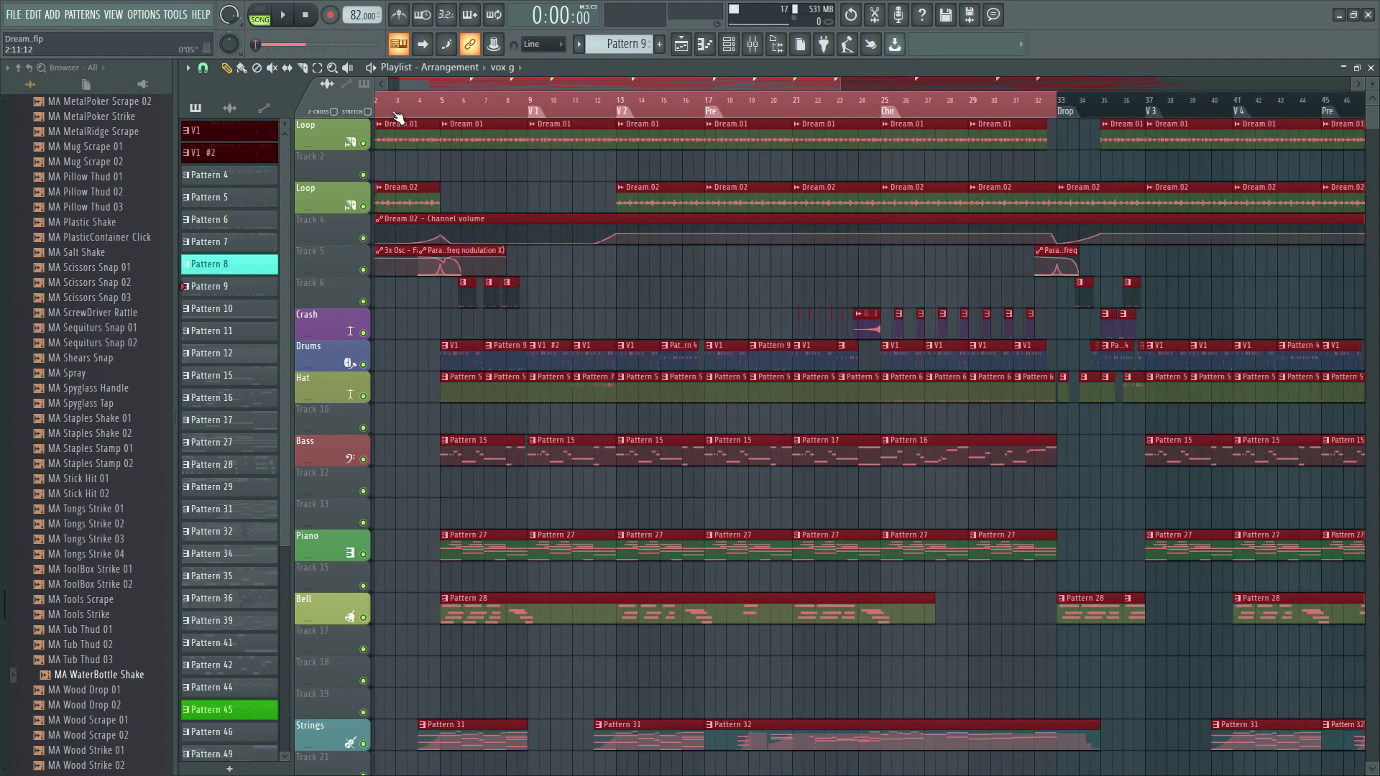
scroll(541, 89, left, 1)
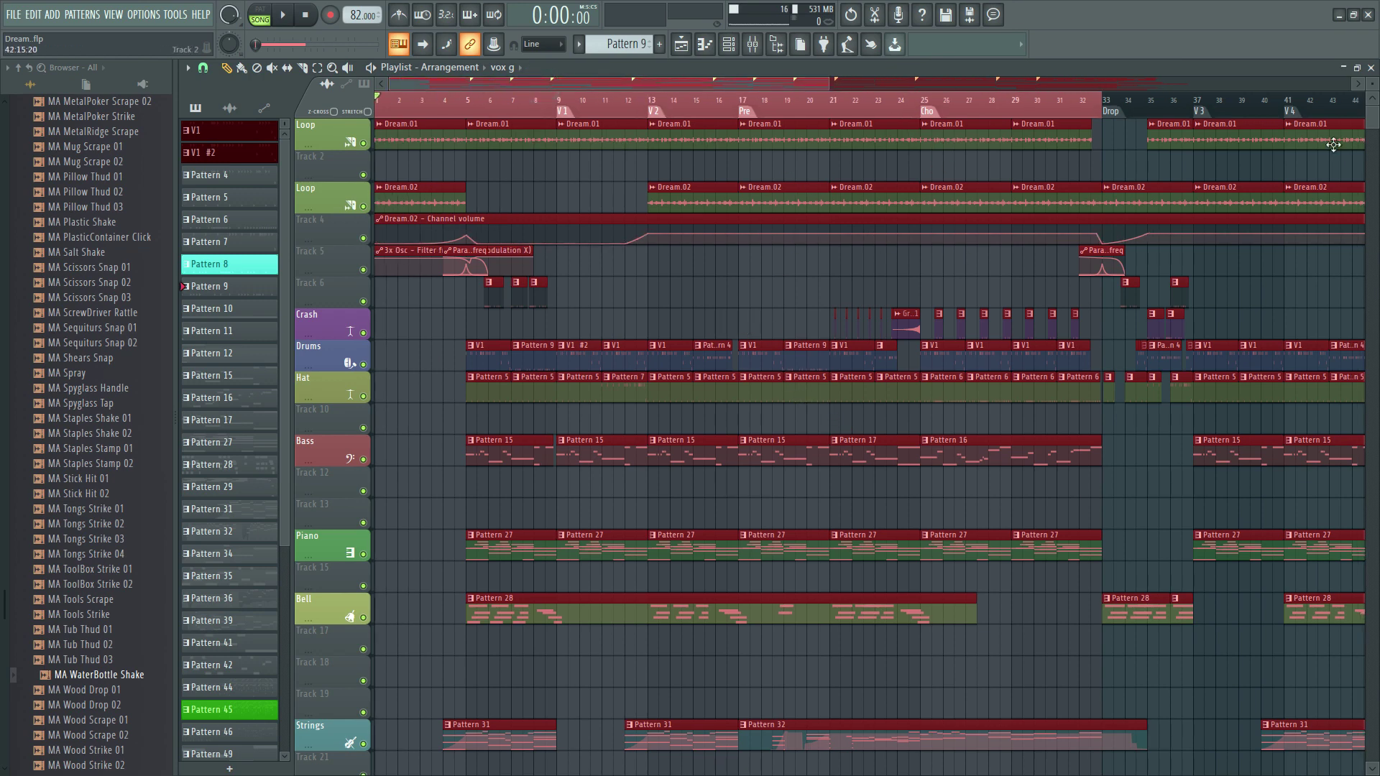
scroll(1333, 146, up, 3)
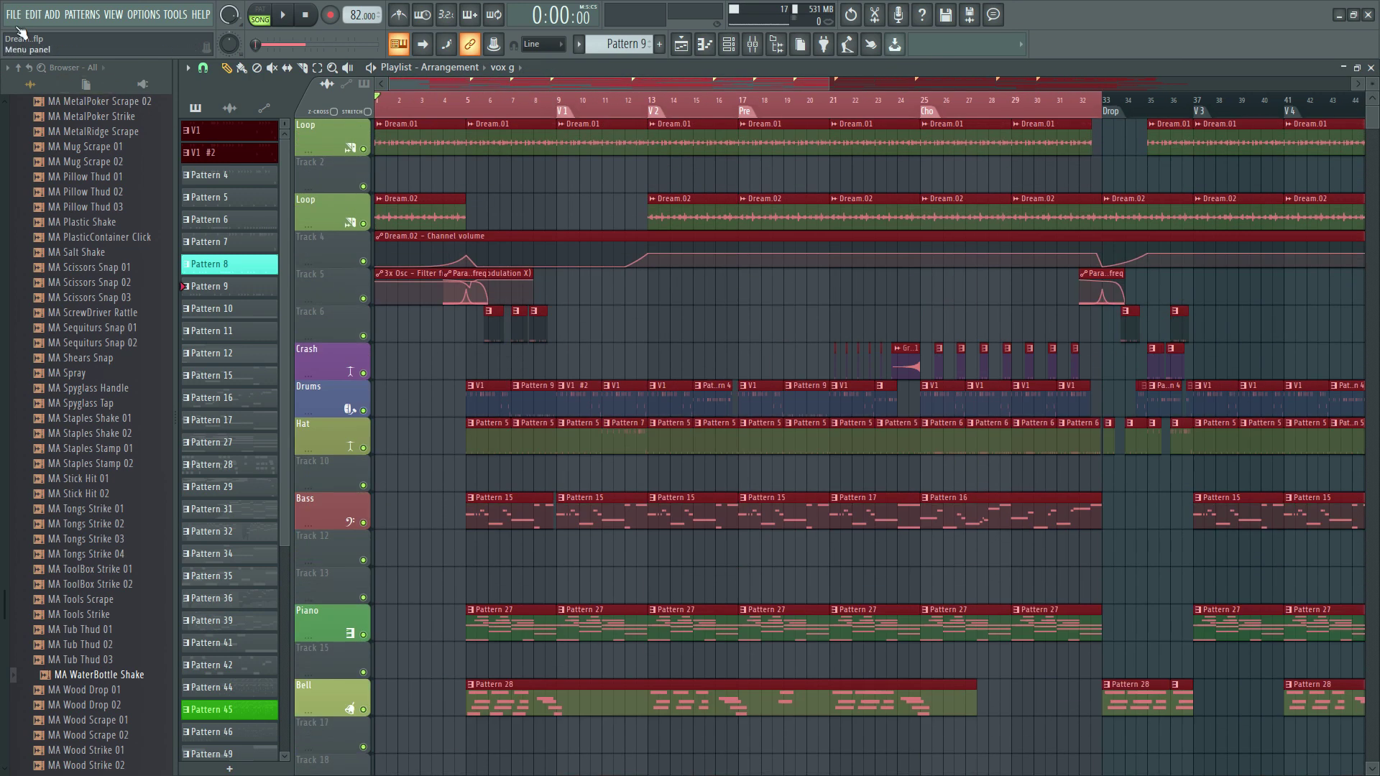
Start exporting the selected range as an MP3 file, with the Desktop as save location
click(15, 14)
mouse_move(29, 142)
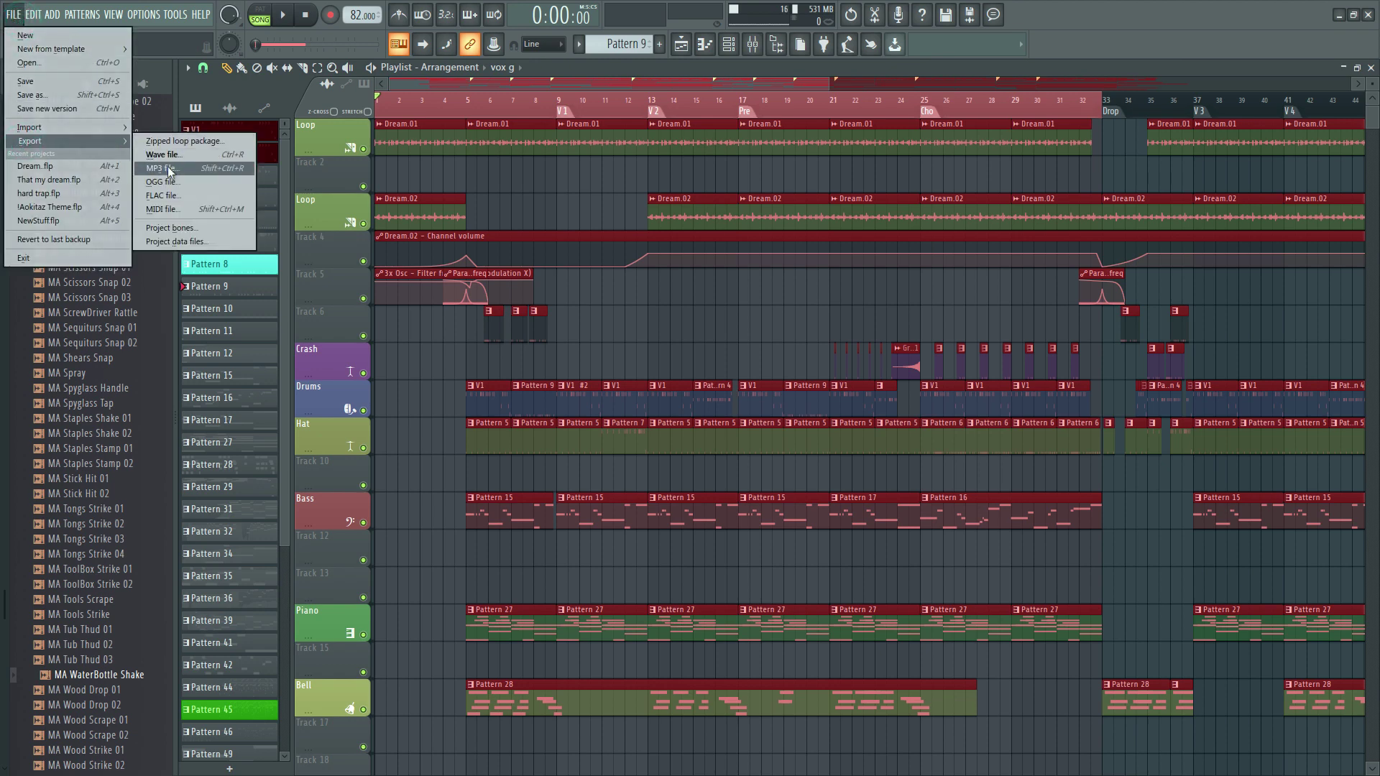
click(162, 169)
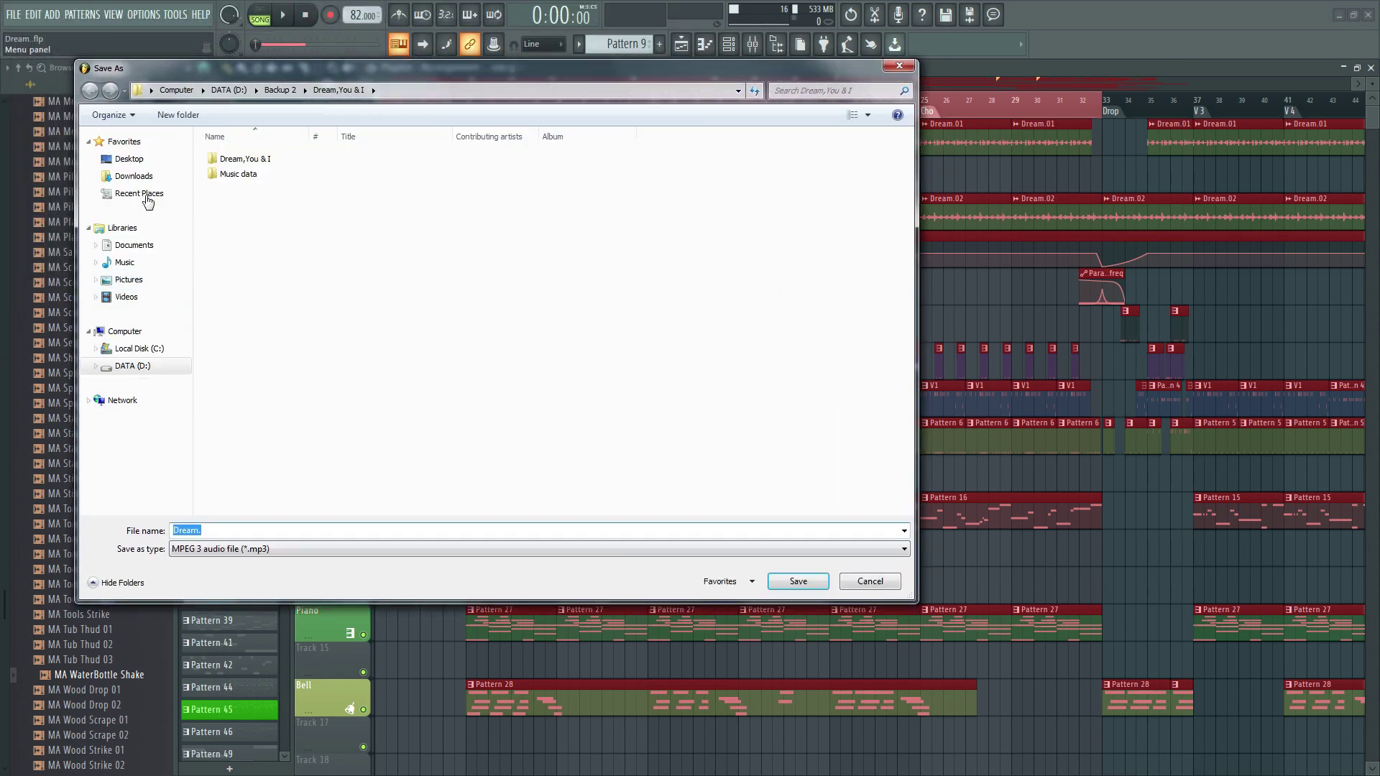
click(129, 159)
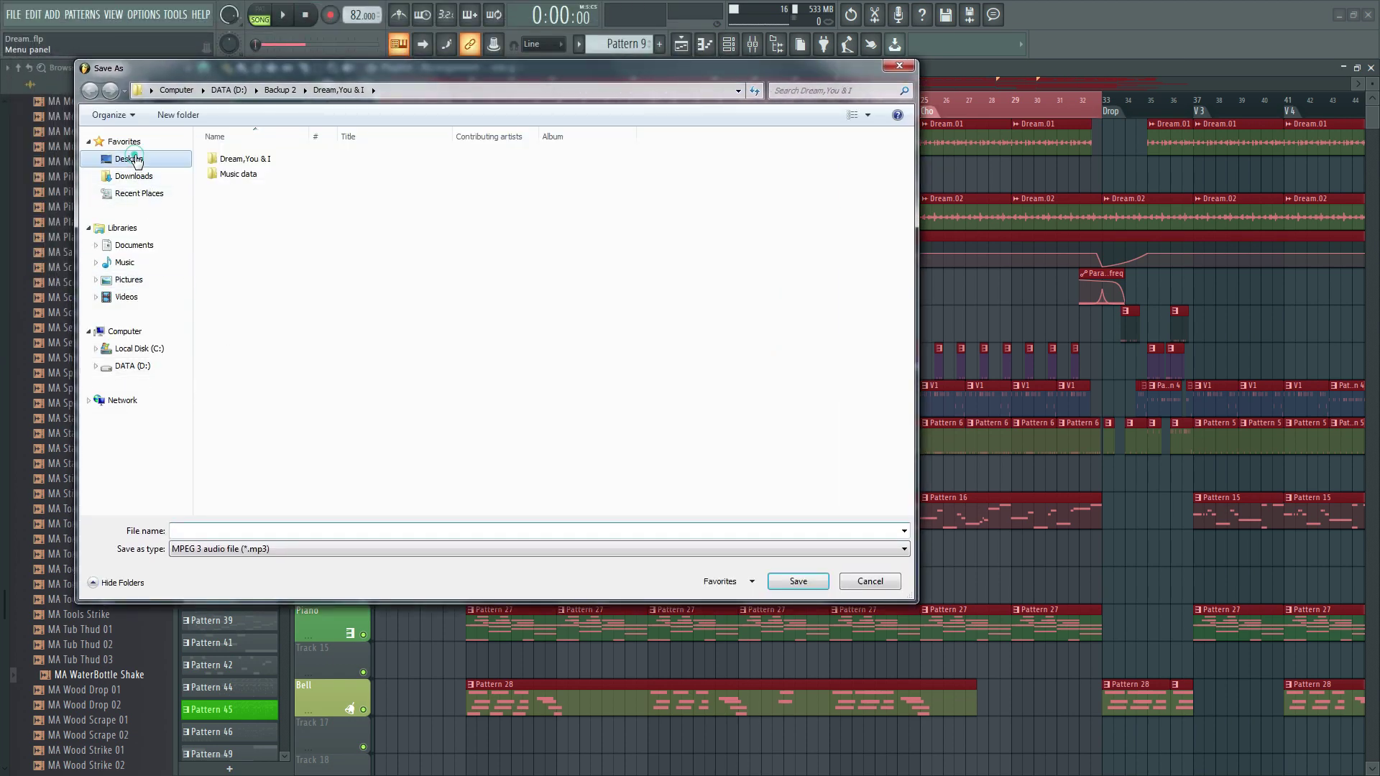
Create a new folder named Mix on the Desktop and open it as the export destination
right_click(732, 437)
mouse_move(794, 568)
click(902, 570)
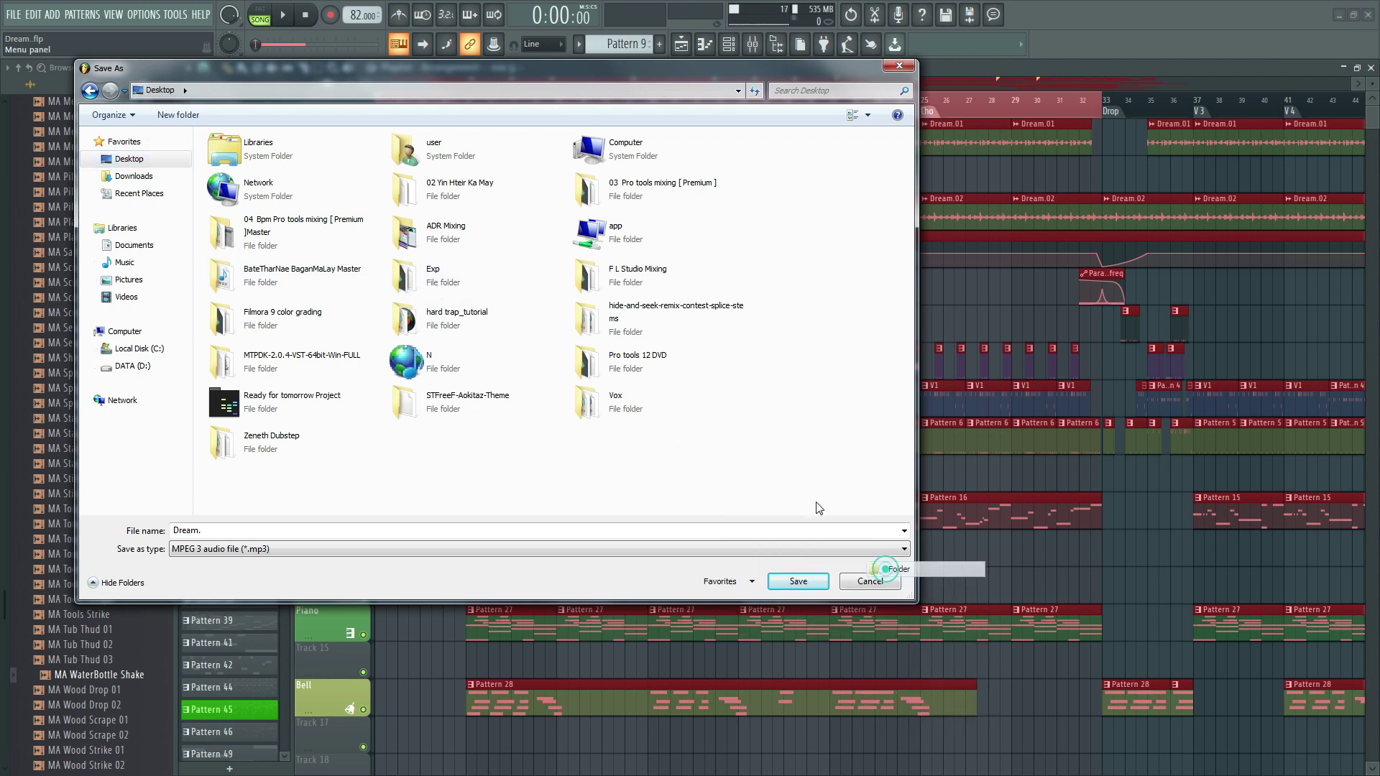
text(Mix)
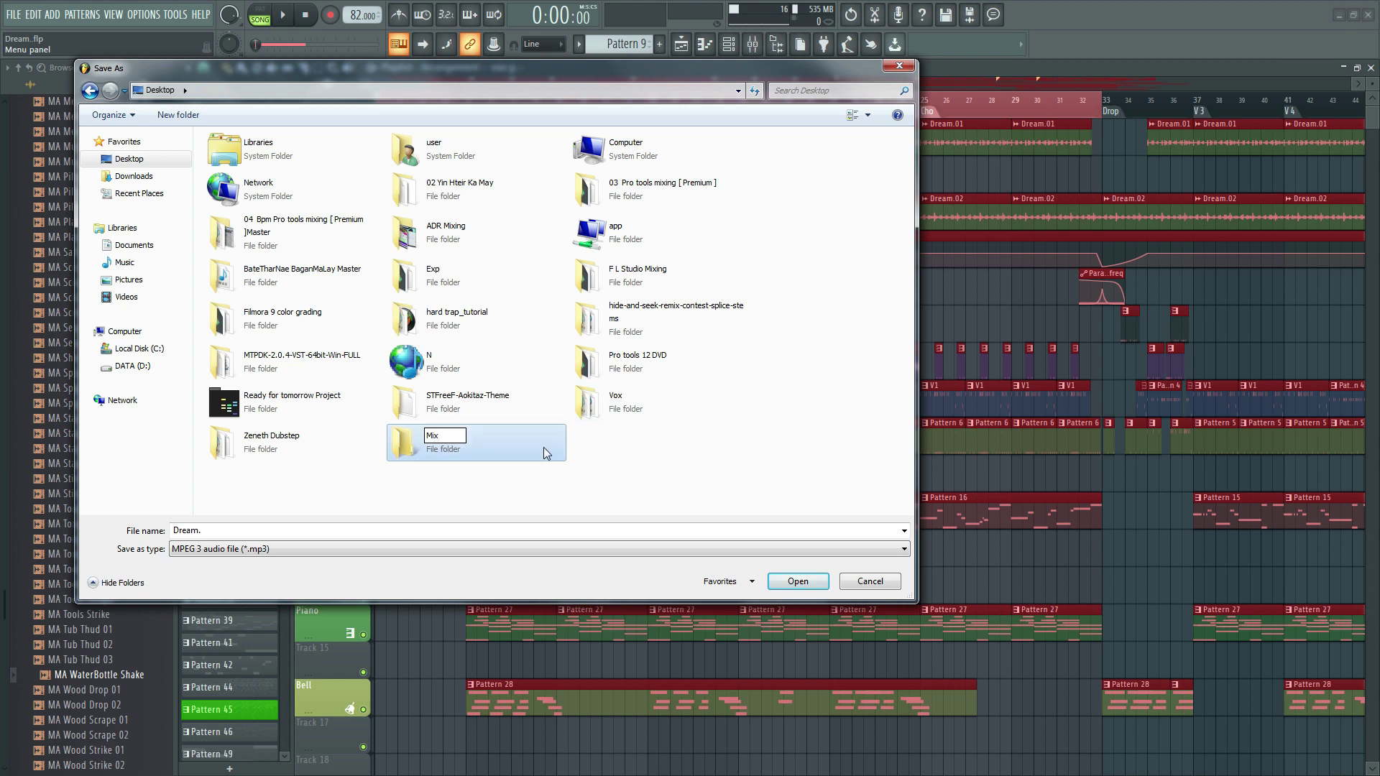
click(532, 446)
double_click(532, 445)
Name the MP3 file "Dream You & I" and save it to bring up the rendering settings
click(236, 528)
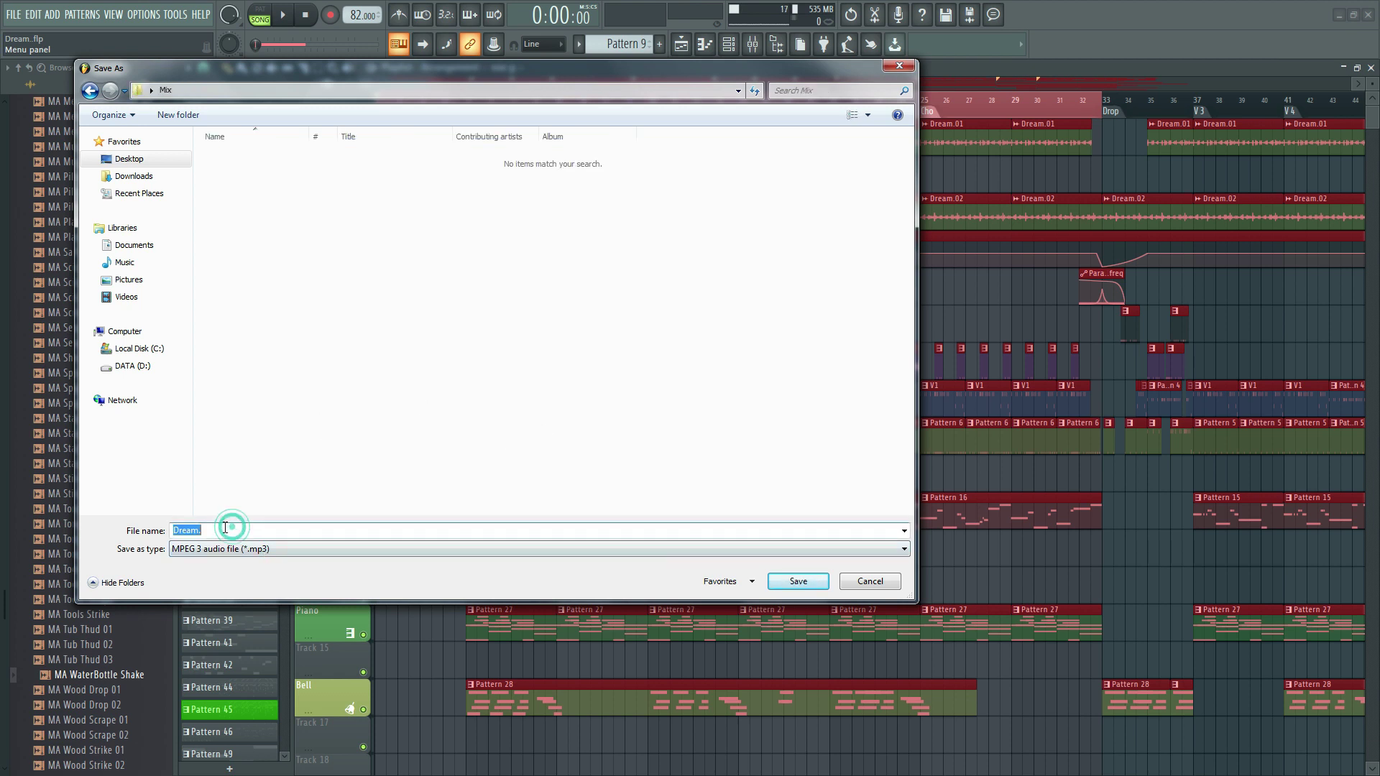
click(224, 529)
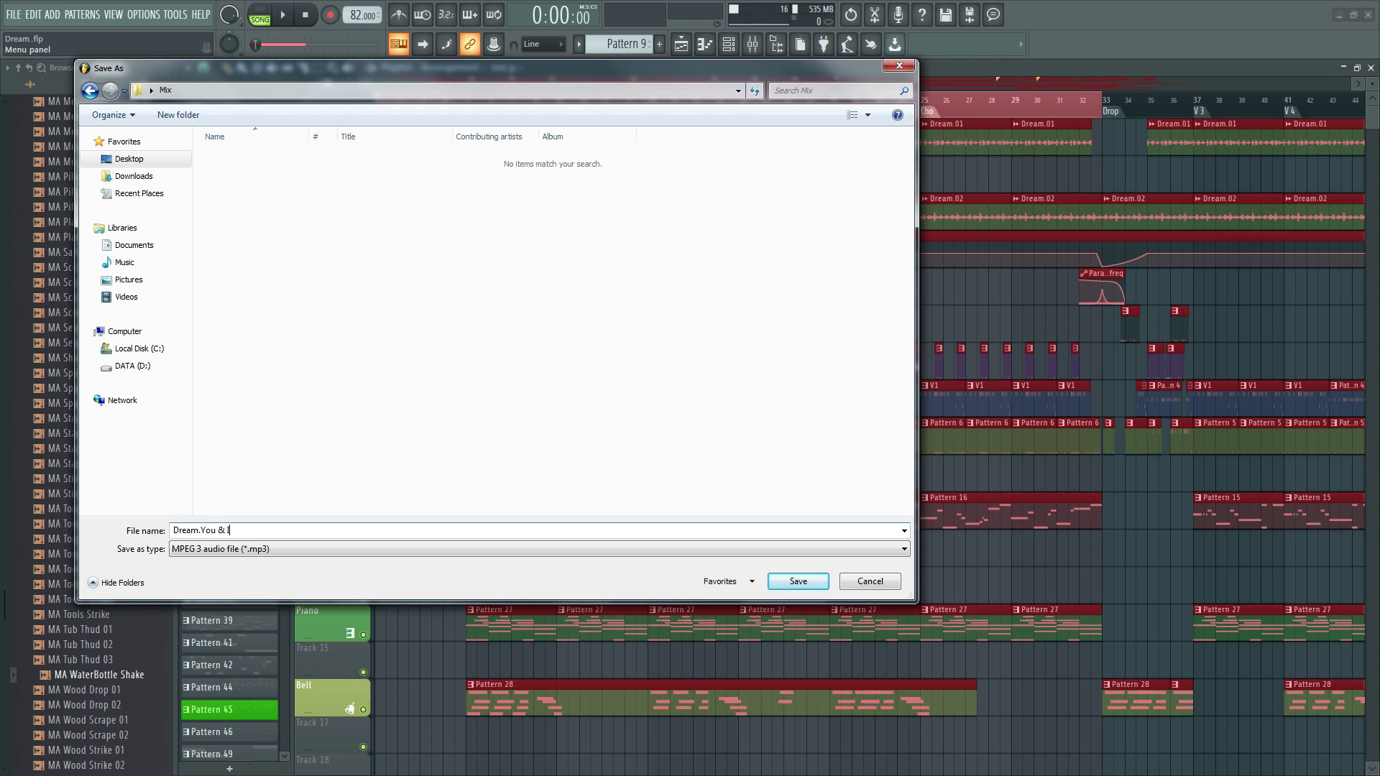
text(You & I)
click(789, 587)
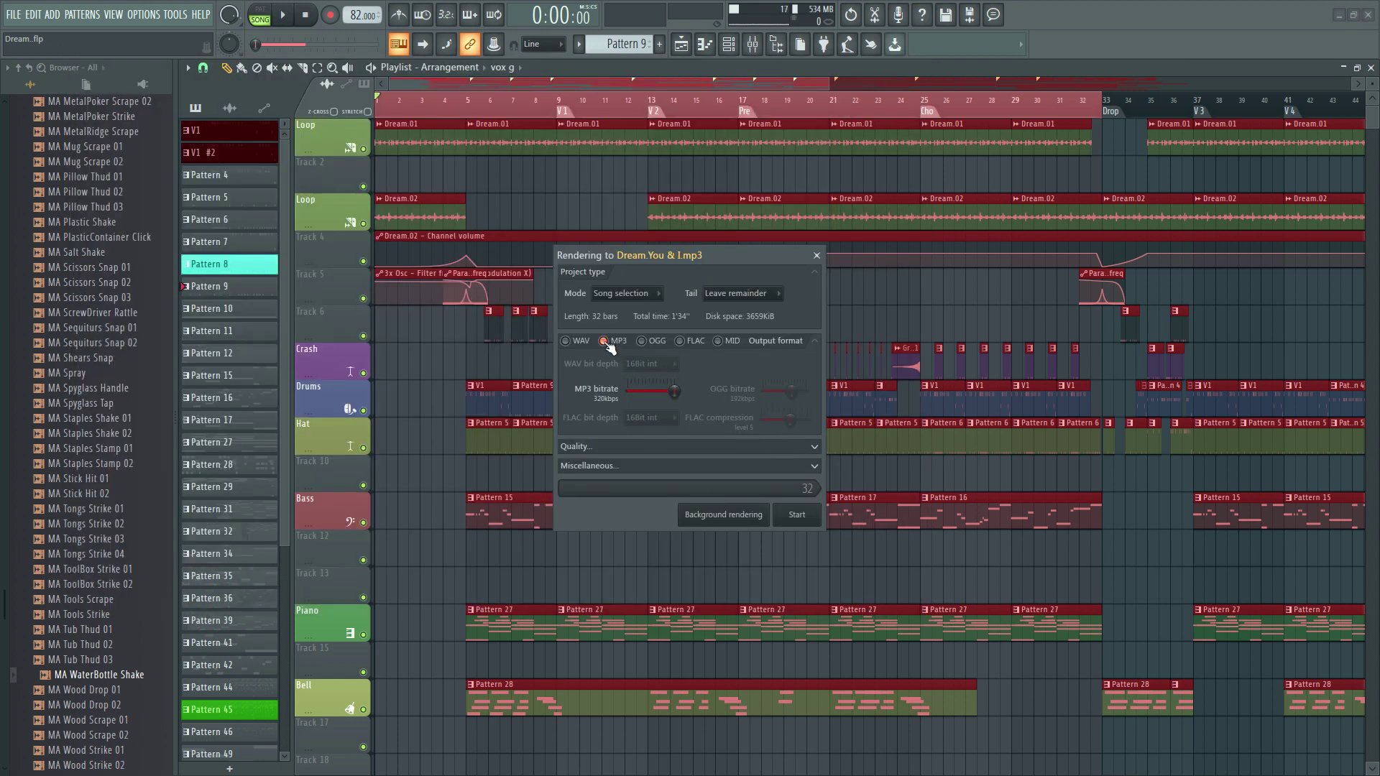
Keep MP3 as the output format and set the MP3 bitrate to 320 kbps
click(607, 343)
drag(673, 391, 637, 391)
click(675, 393)
Check the Quality and Miscellaneous rendering options, collapse both sections, and start rendering the MP3
click(659, 447)
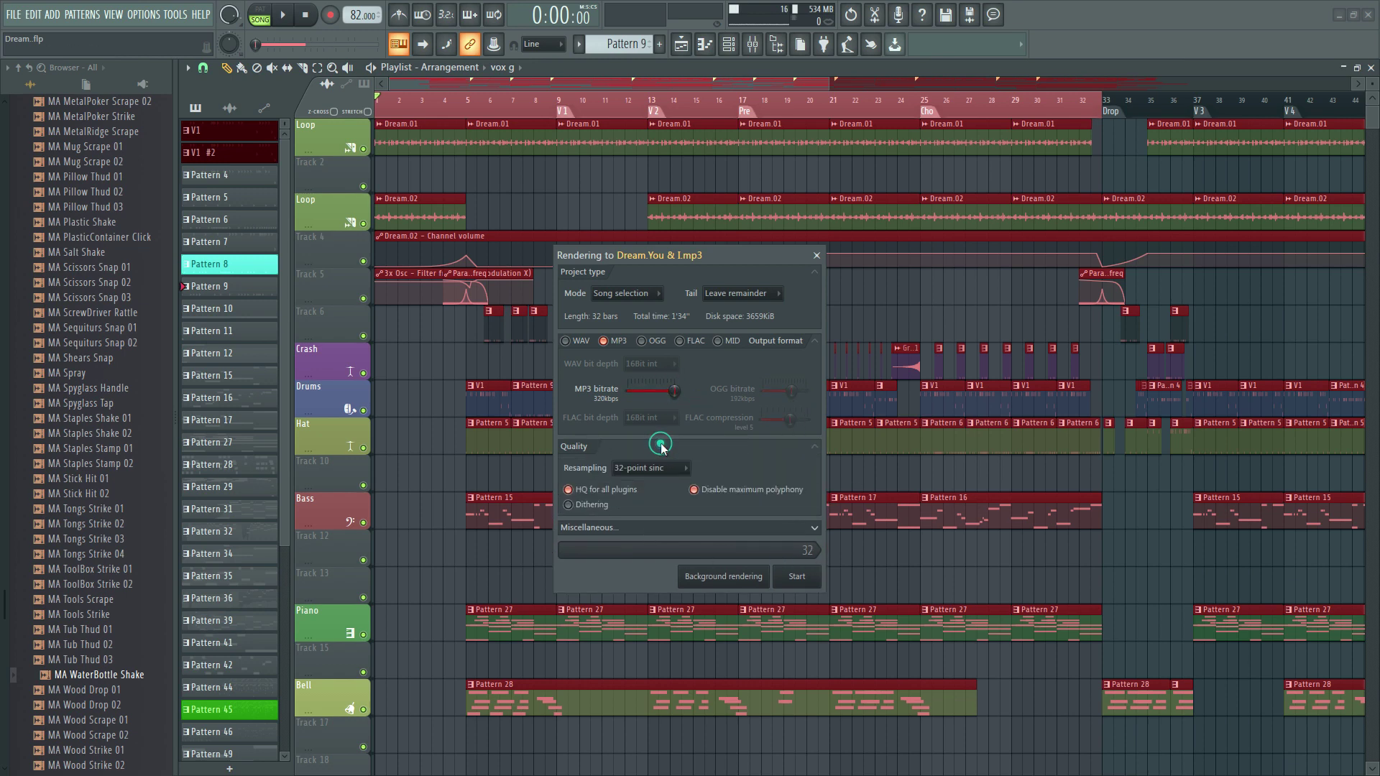
click(695, 530)
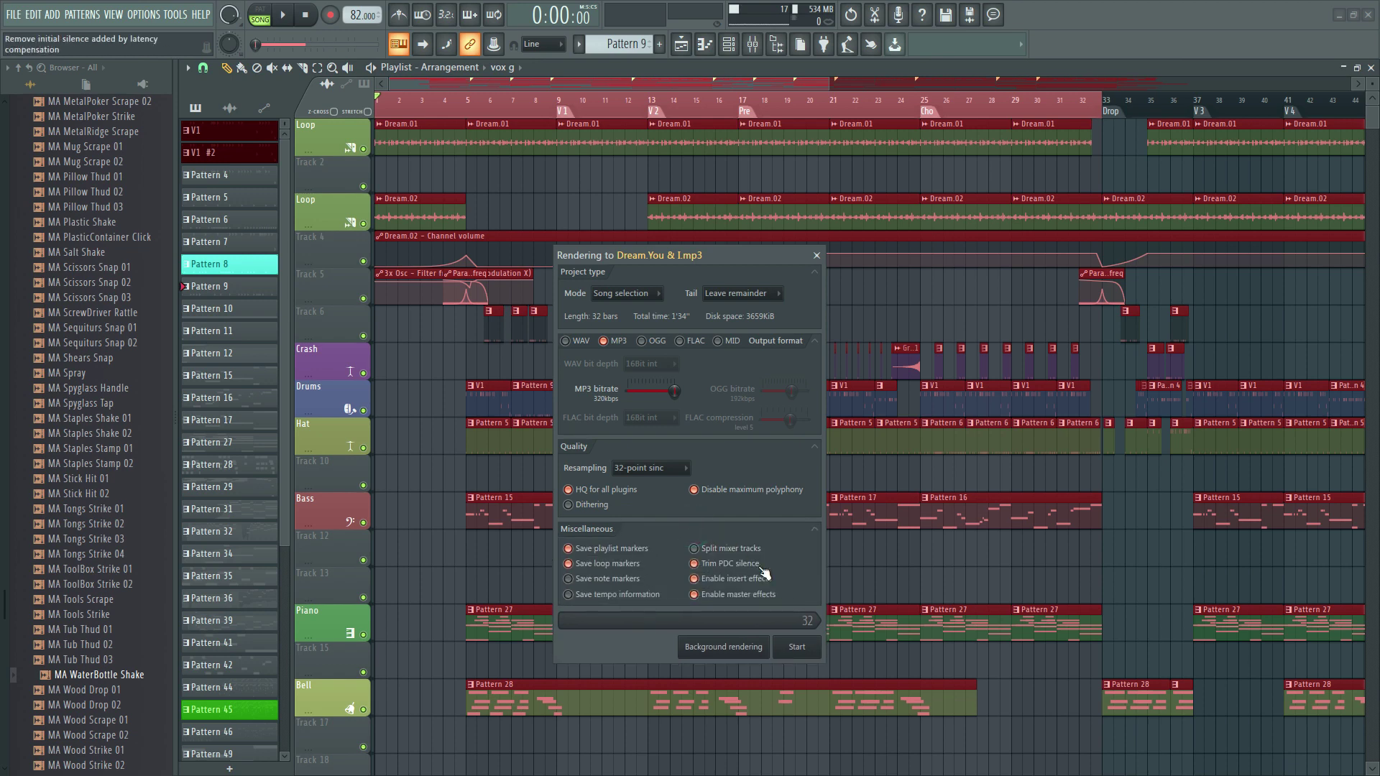
drag(736, 253, 725, 153)
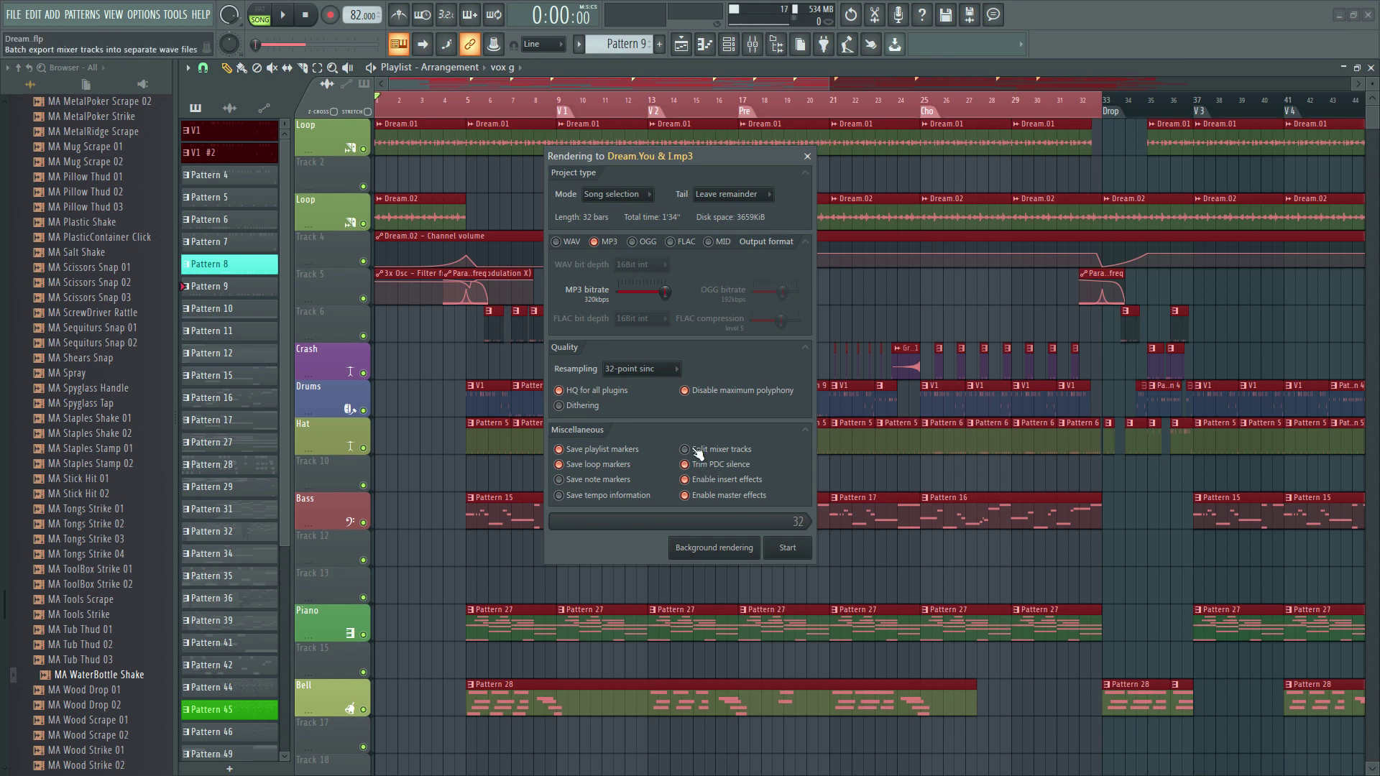
click(802, 432)
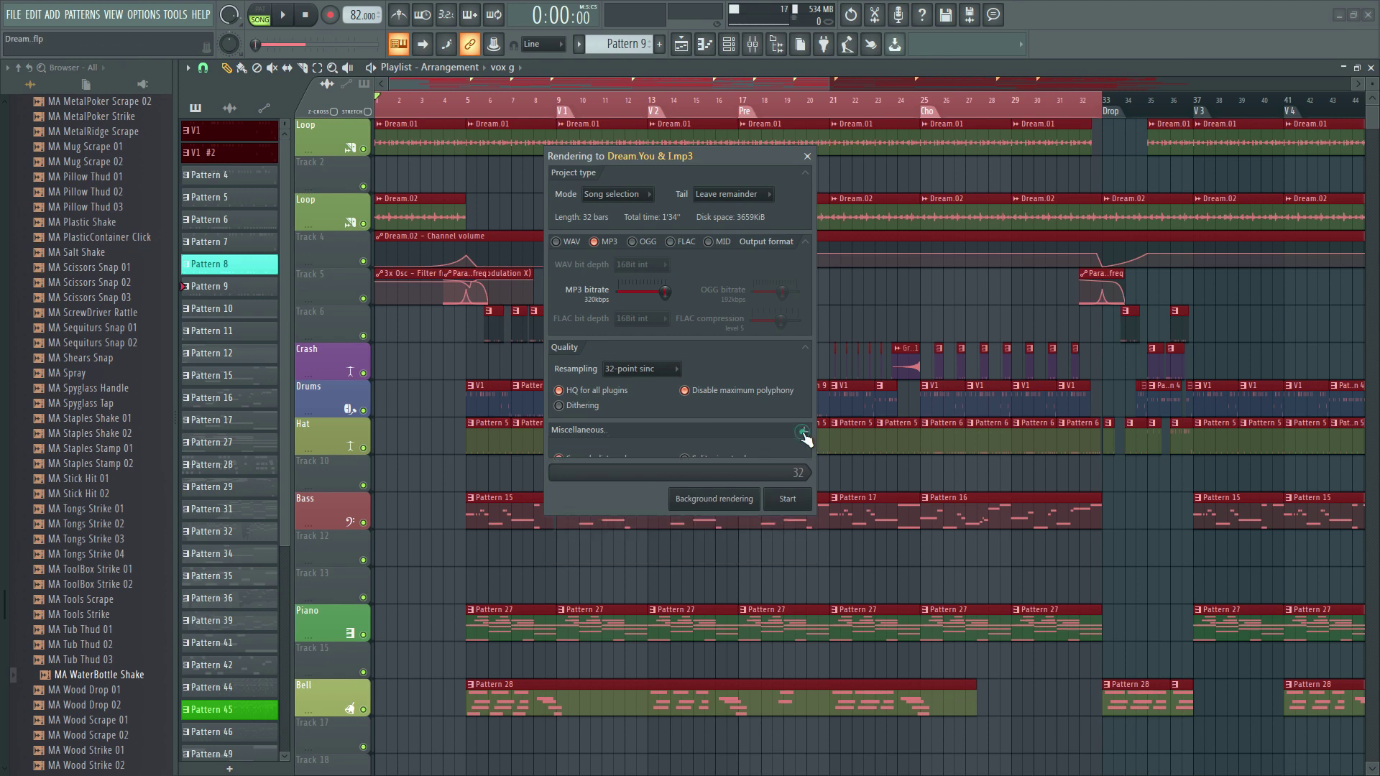
click(805, 347)
drag(695, 163, 694, 217)
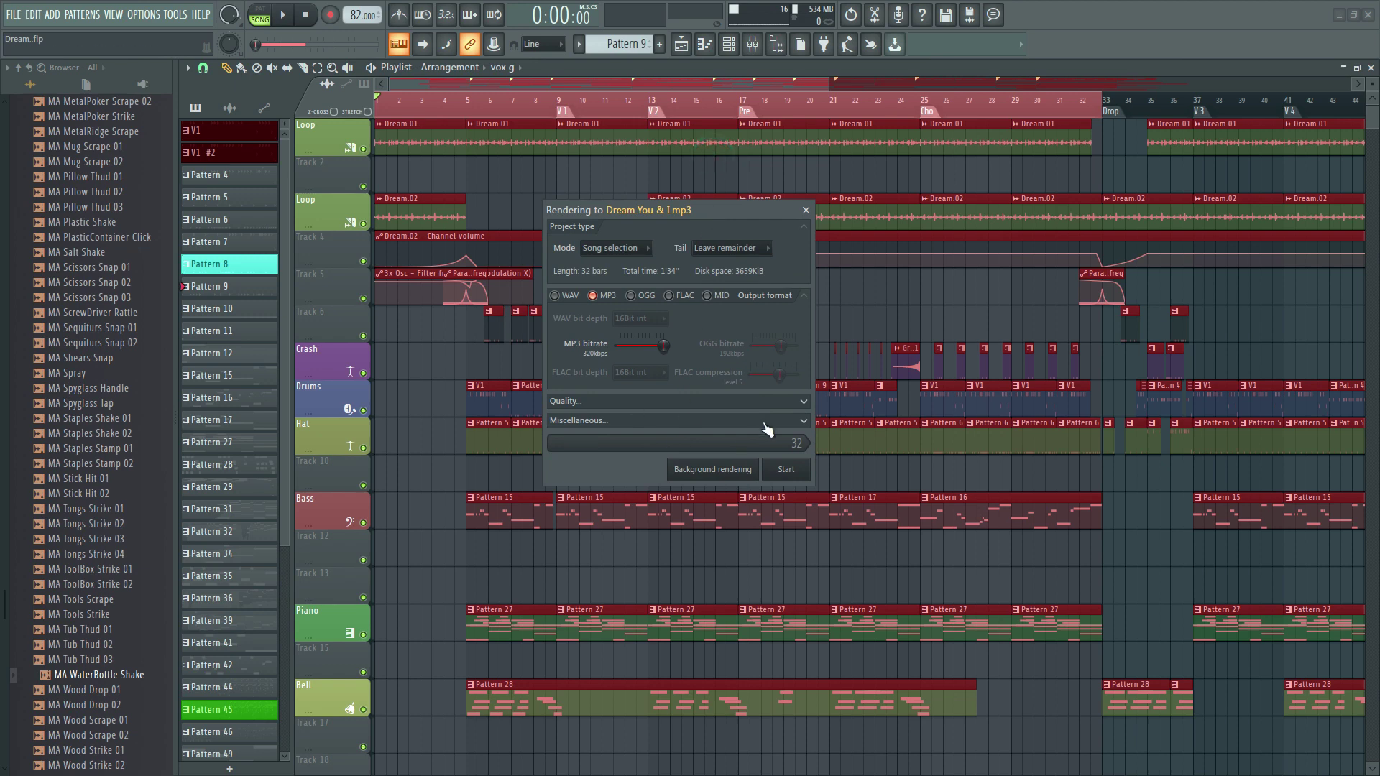
click(786, 469)
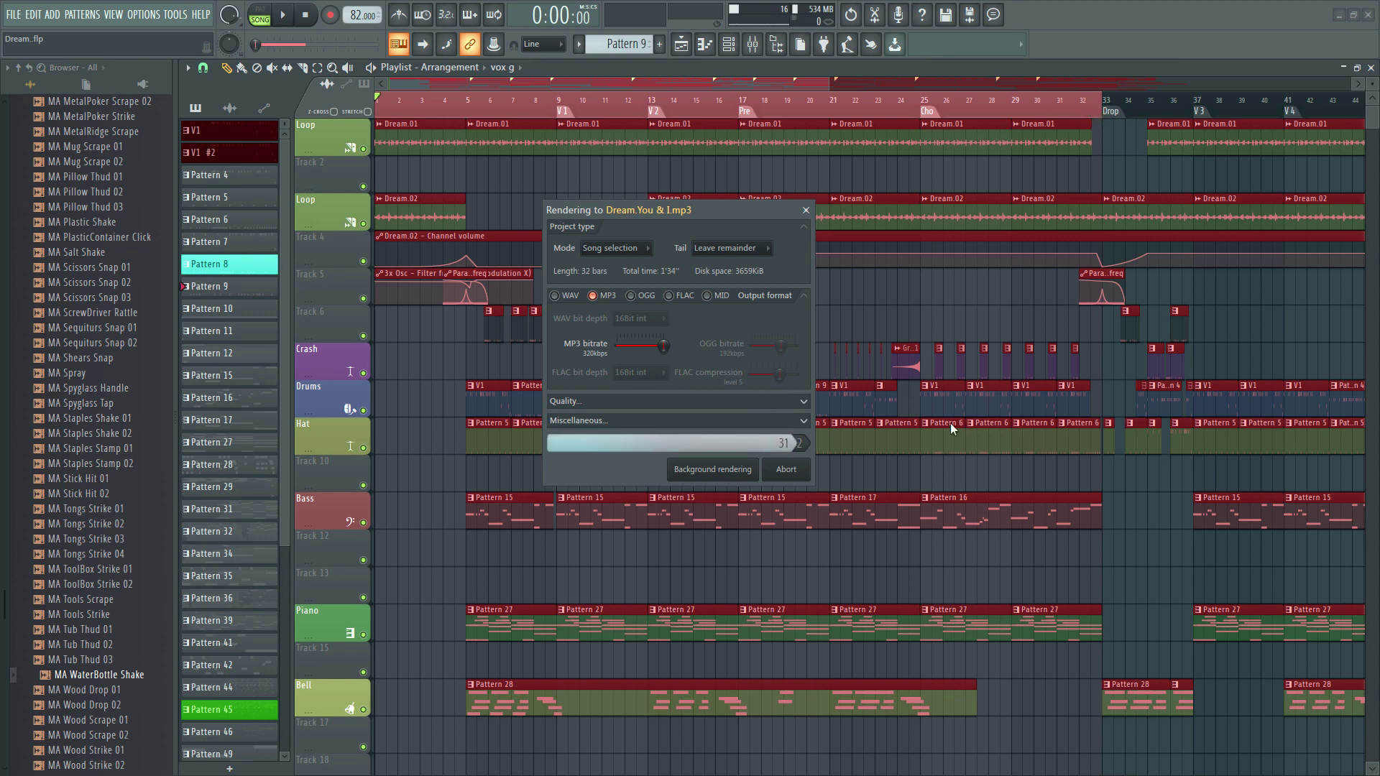
Shrink the FL Studio window, open the Mix folder from the Desktop, and show its contents in Details view
click(1353, 14)
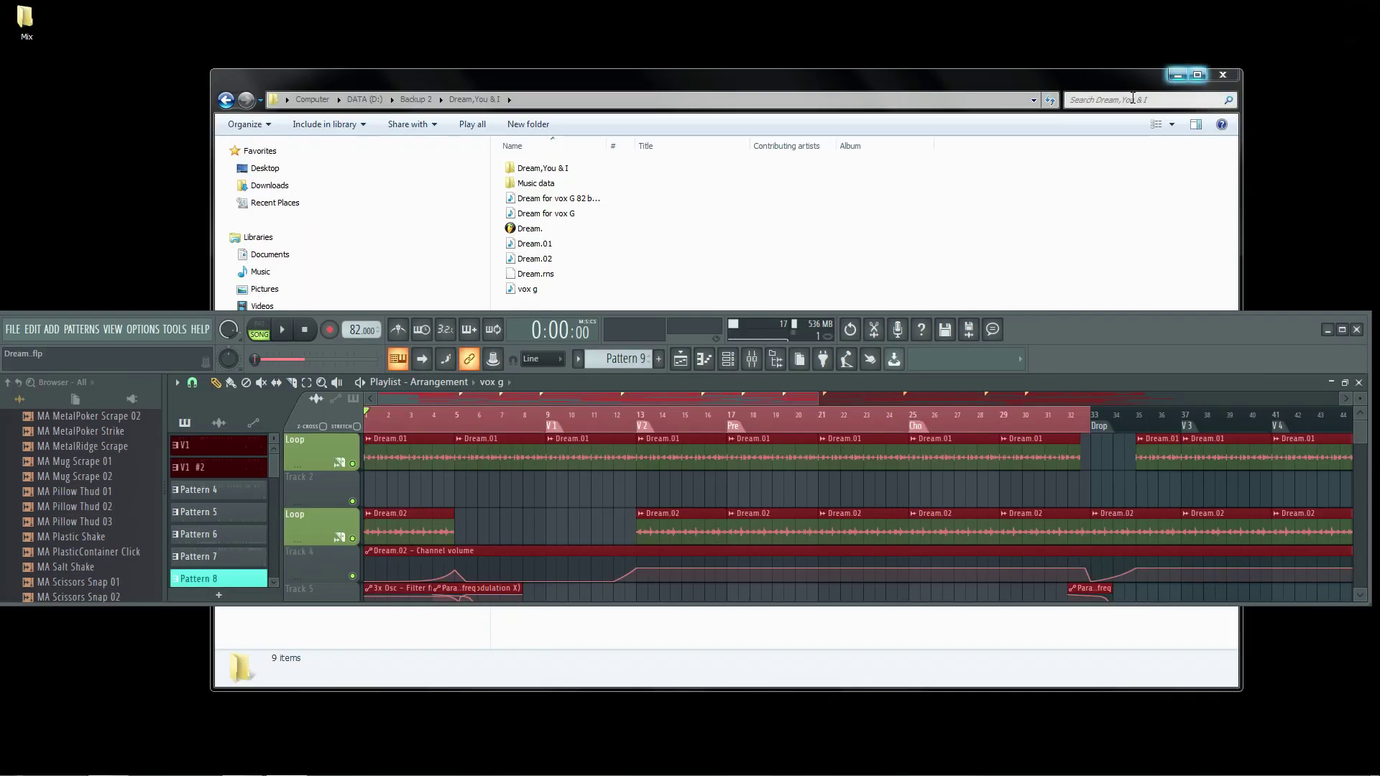
double_click(26, 20)
drag(40, 72, 39, 74)
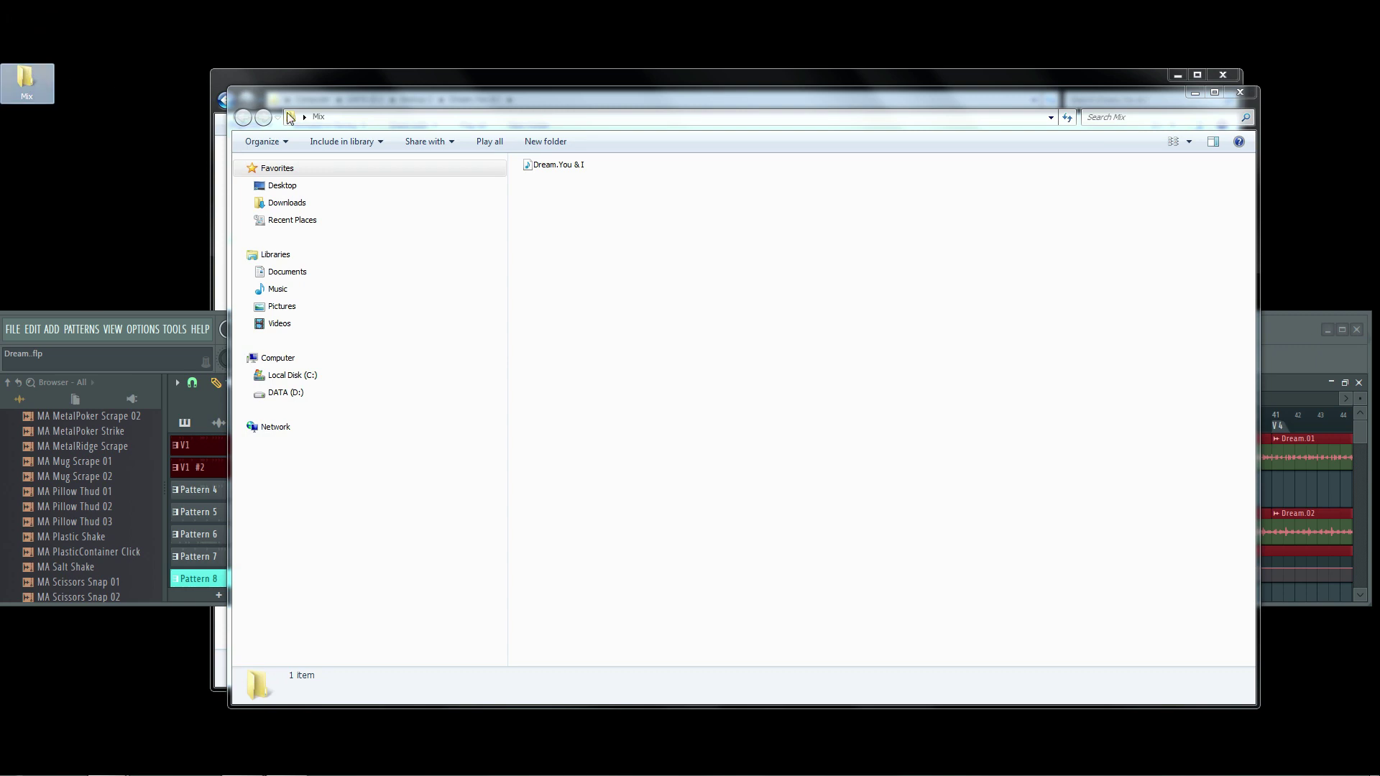
right_click(601, 216)
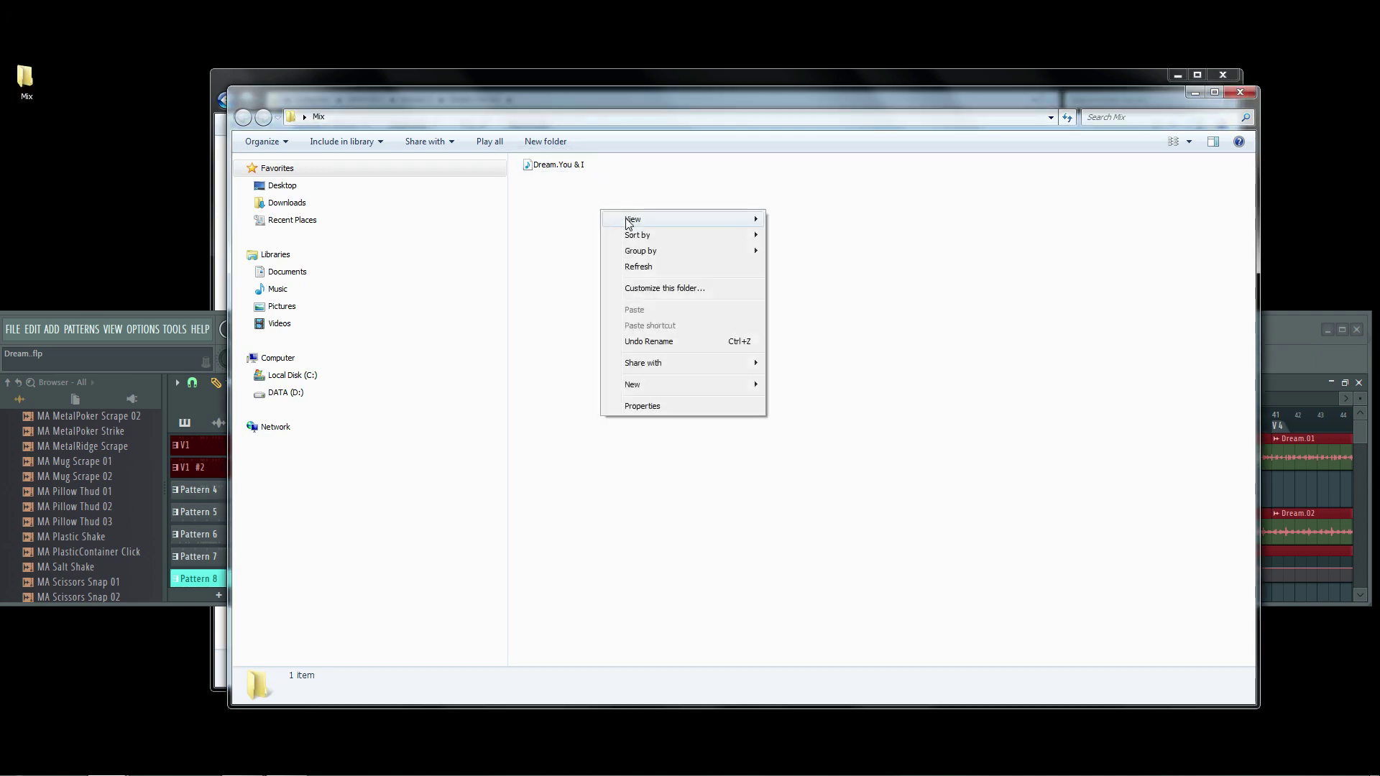
mouse_move(738, 234)
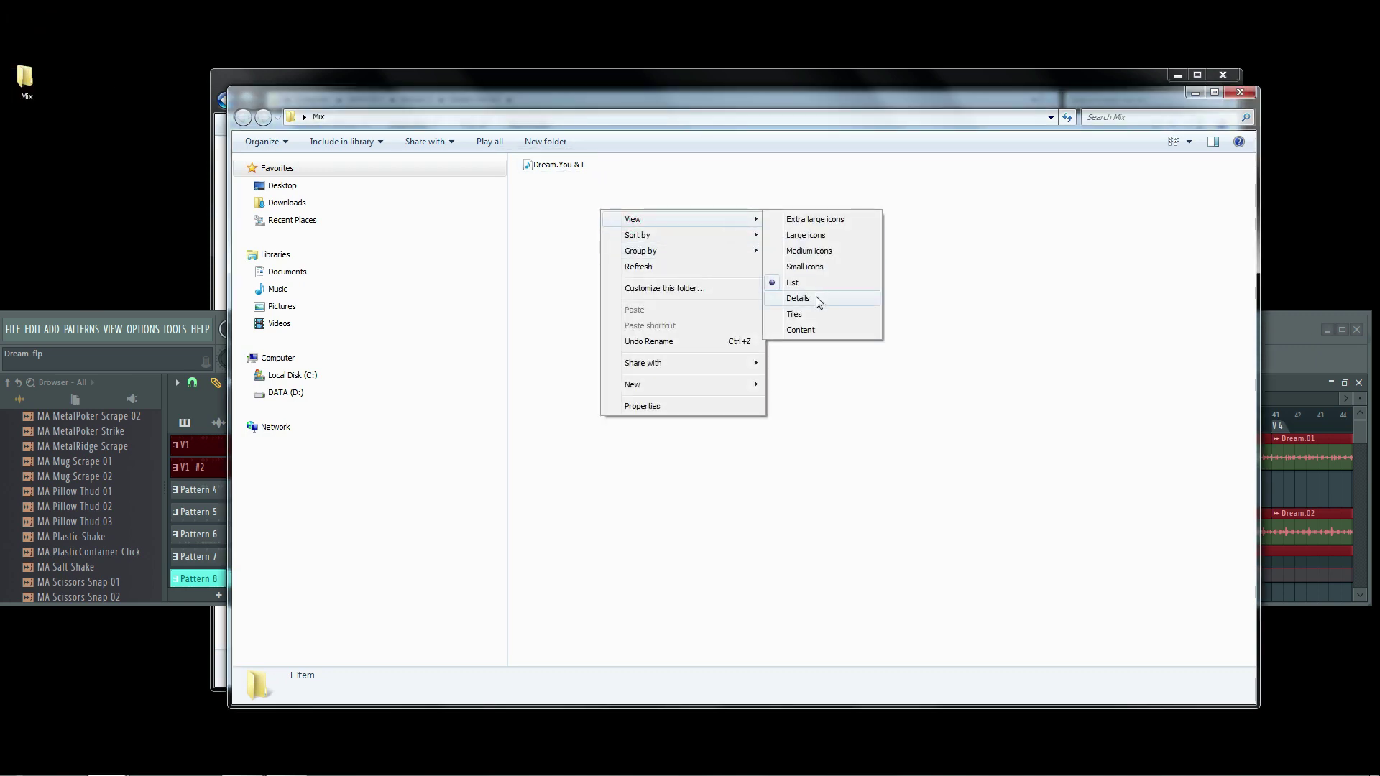
click(817, 298)
Play the exported "Dream.You & I" file in the media player, skipping to several points in the song
click(551, 185)
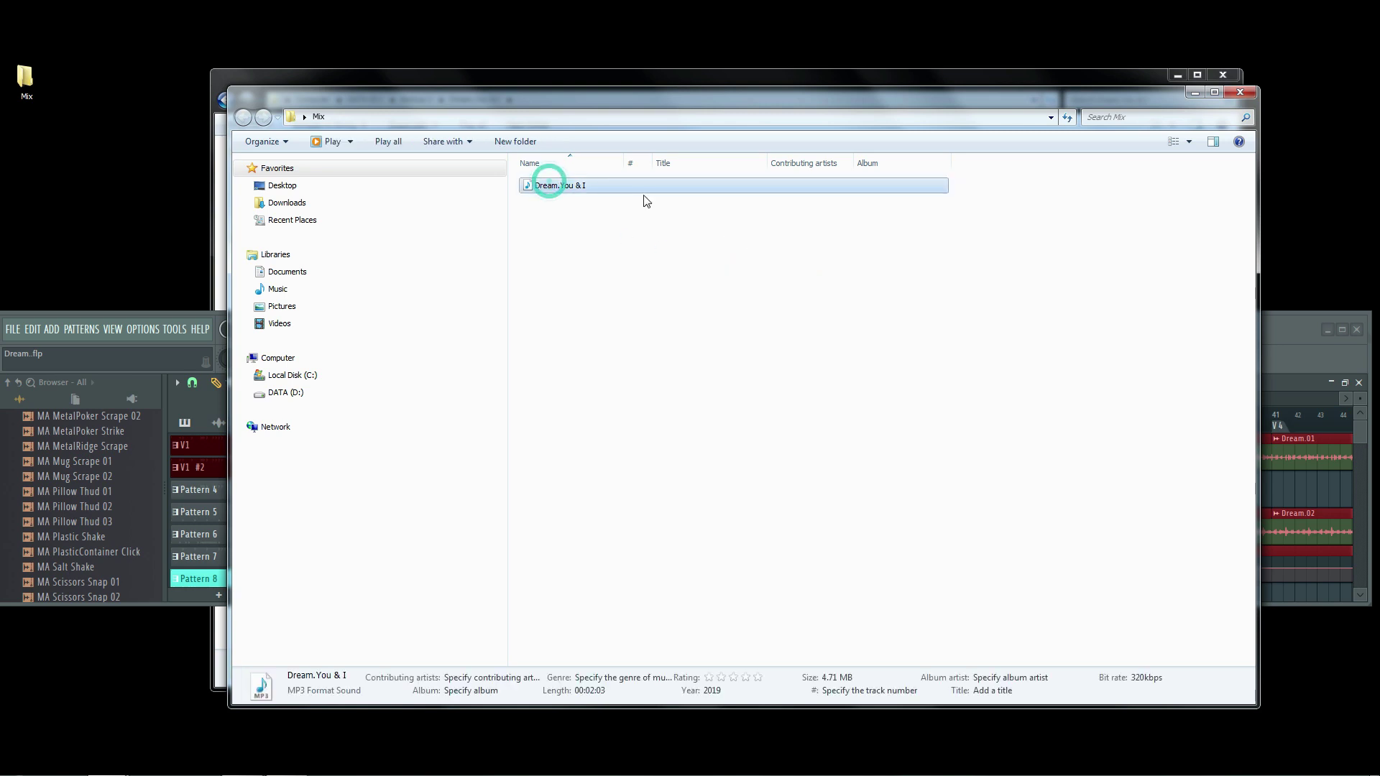
double_click(611, 186)
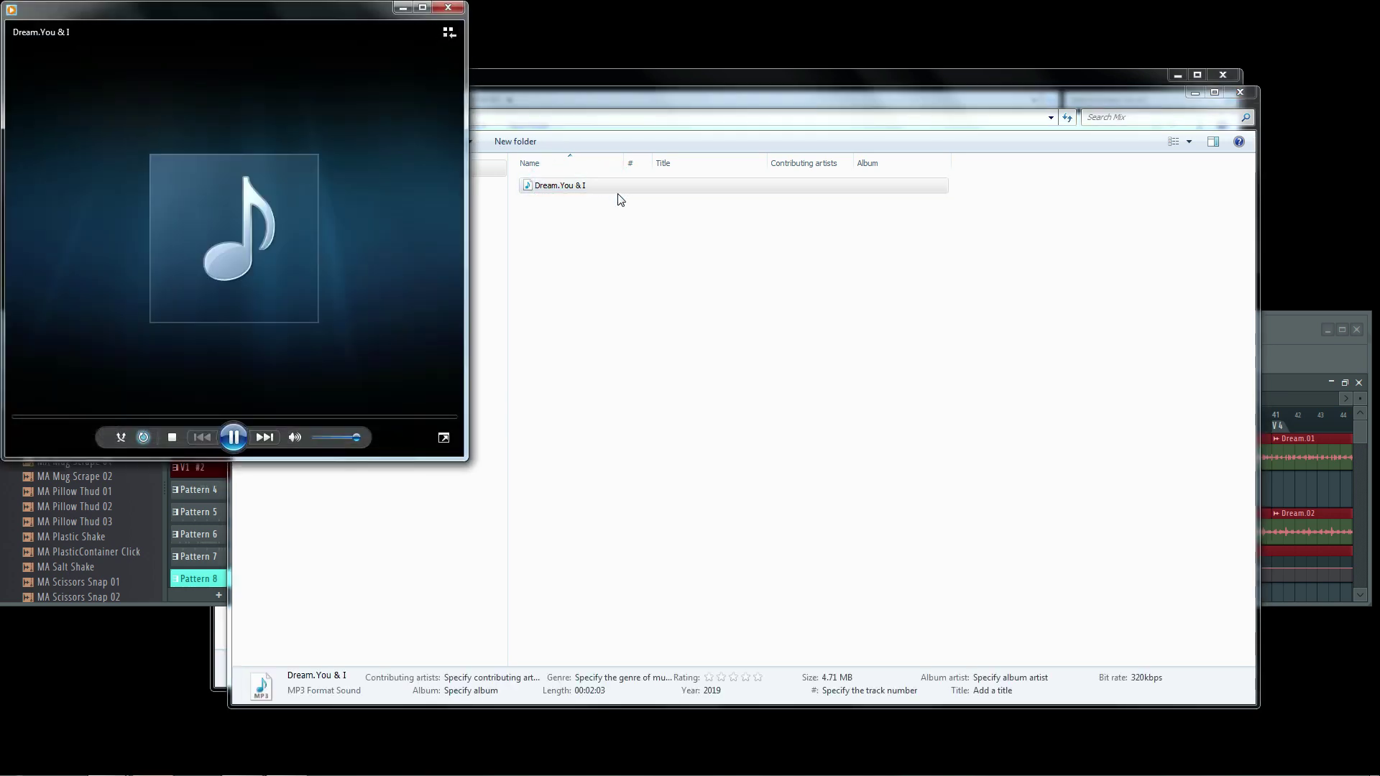
click(41, 416)
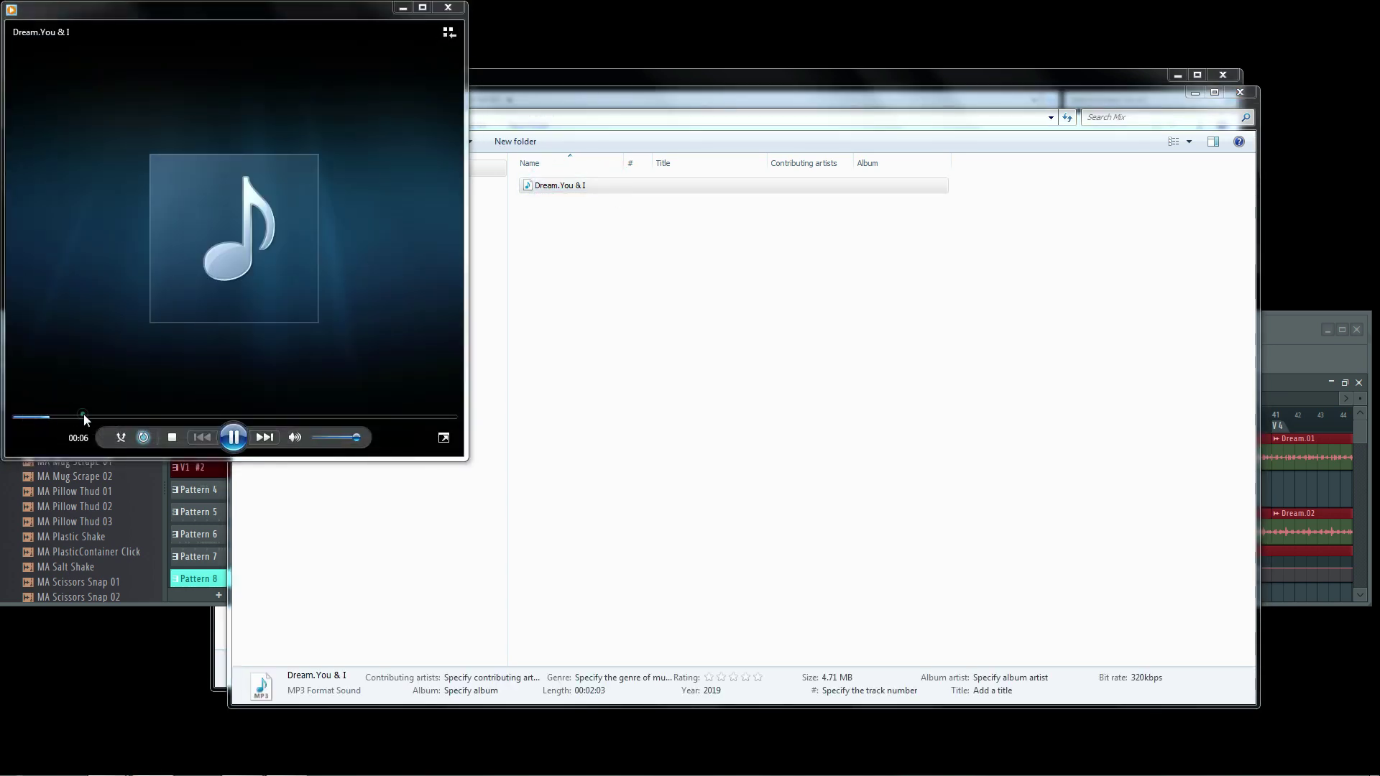
drag(83, 416, 284, 415)
drag(395, 416, 361, 417)
click(250, 423)
click(589, 190)
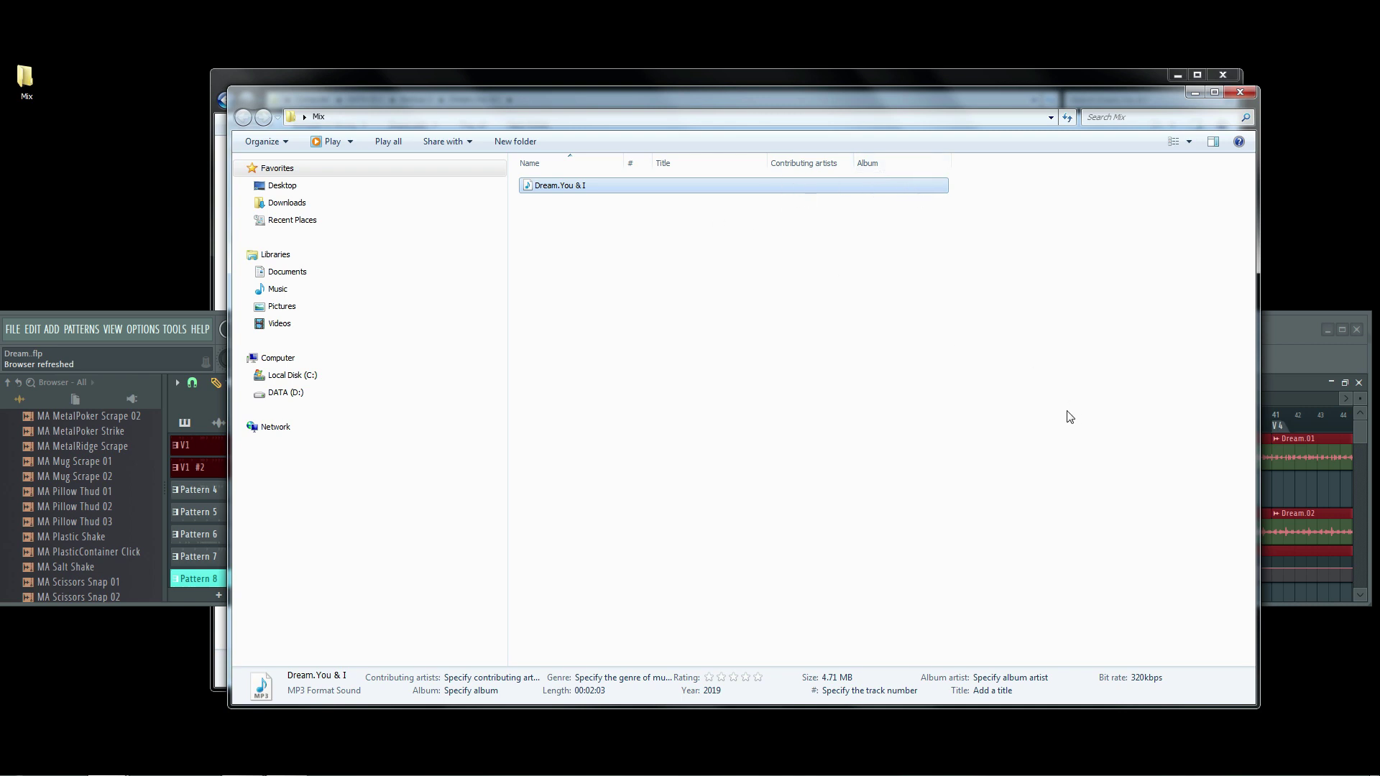
Switch back to FL Studio and maximize its window over the playlist
drag(1288, 337, 1297, 243)
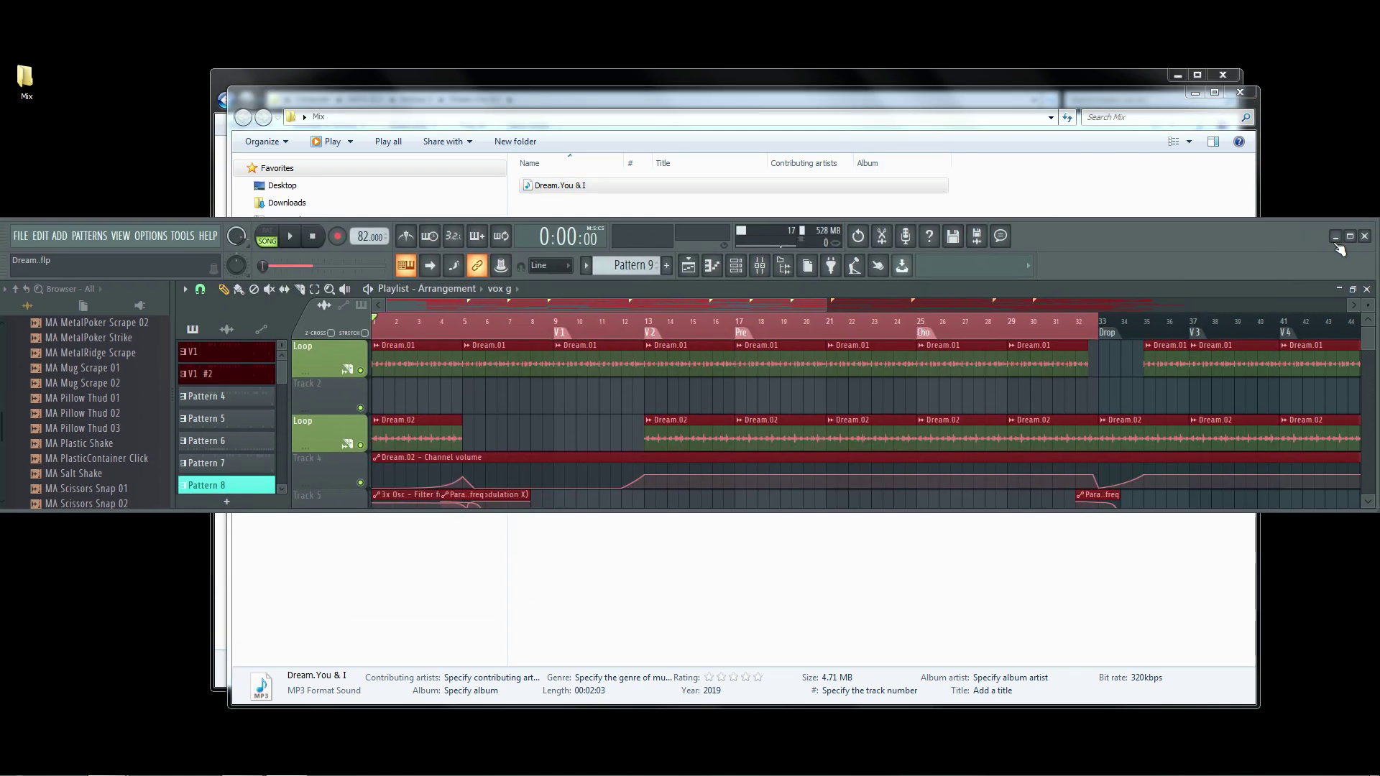
click(1350, 236)
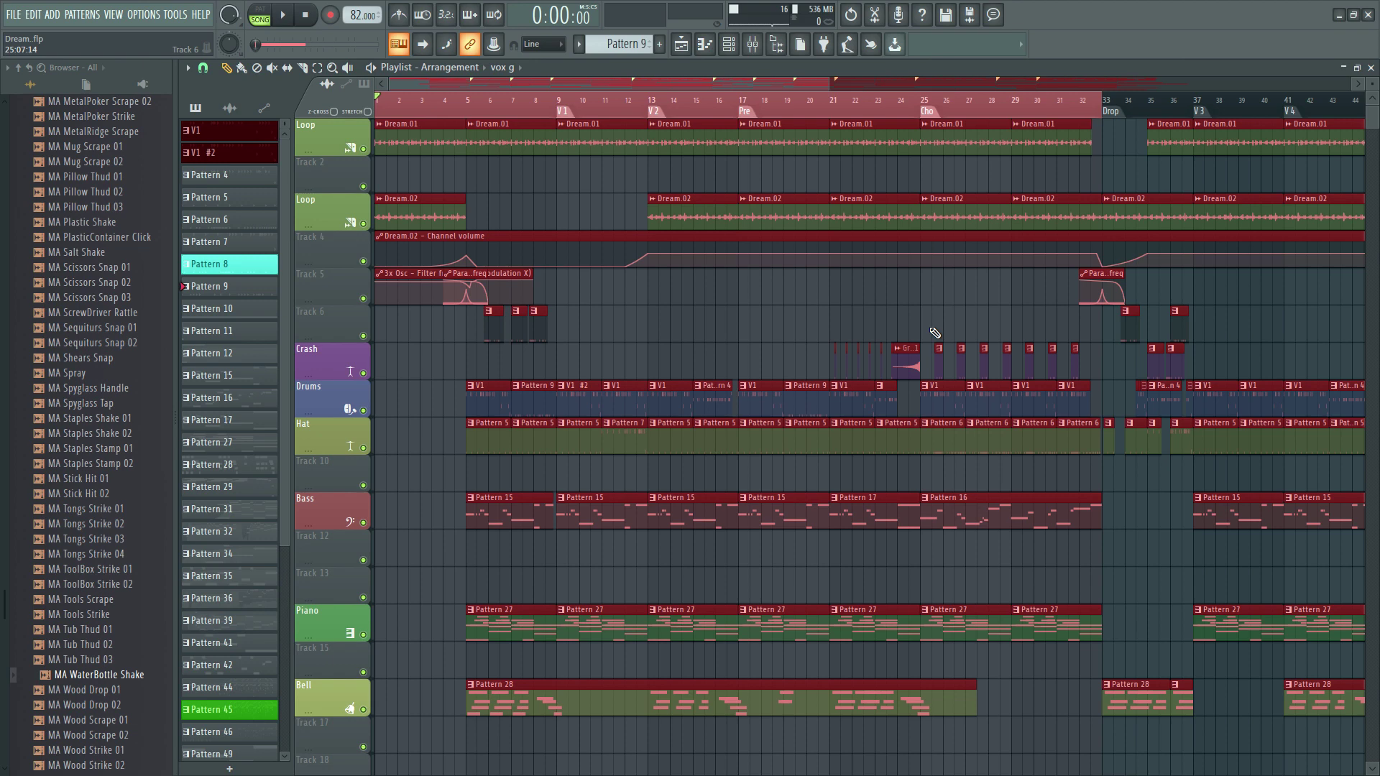
scroll(744, 317, down, 2)
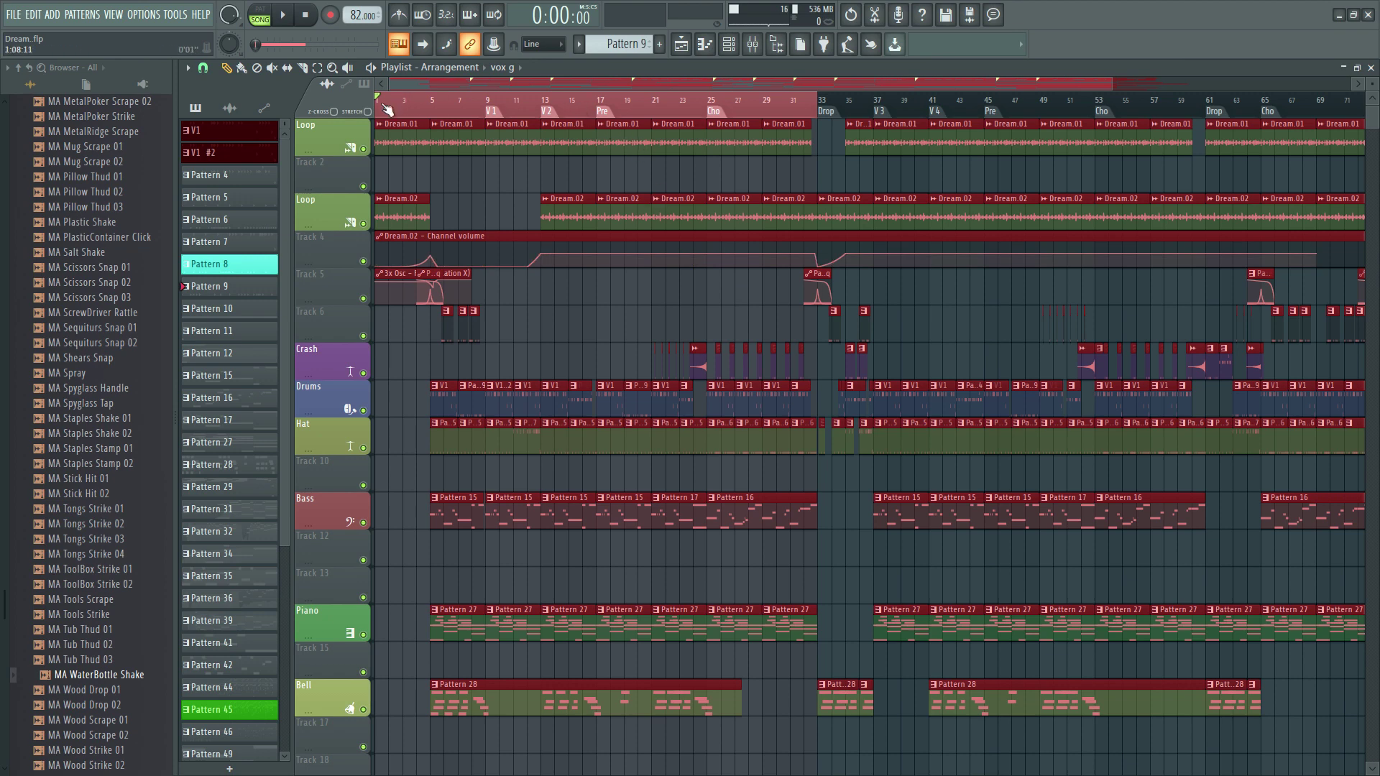
scroll(388, 107, up, 3)
View the project credits fields in the settings by way of the audio settings, and close the window
click(141, 14)
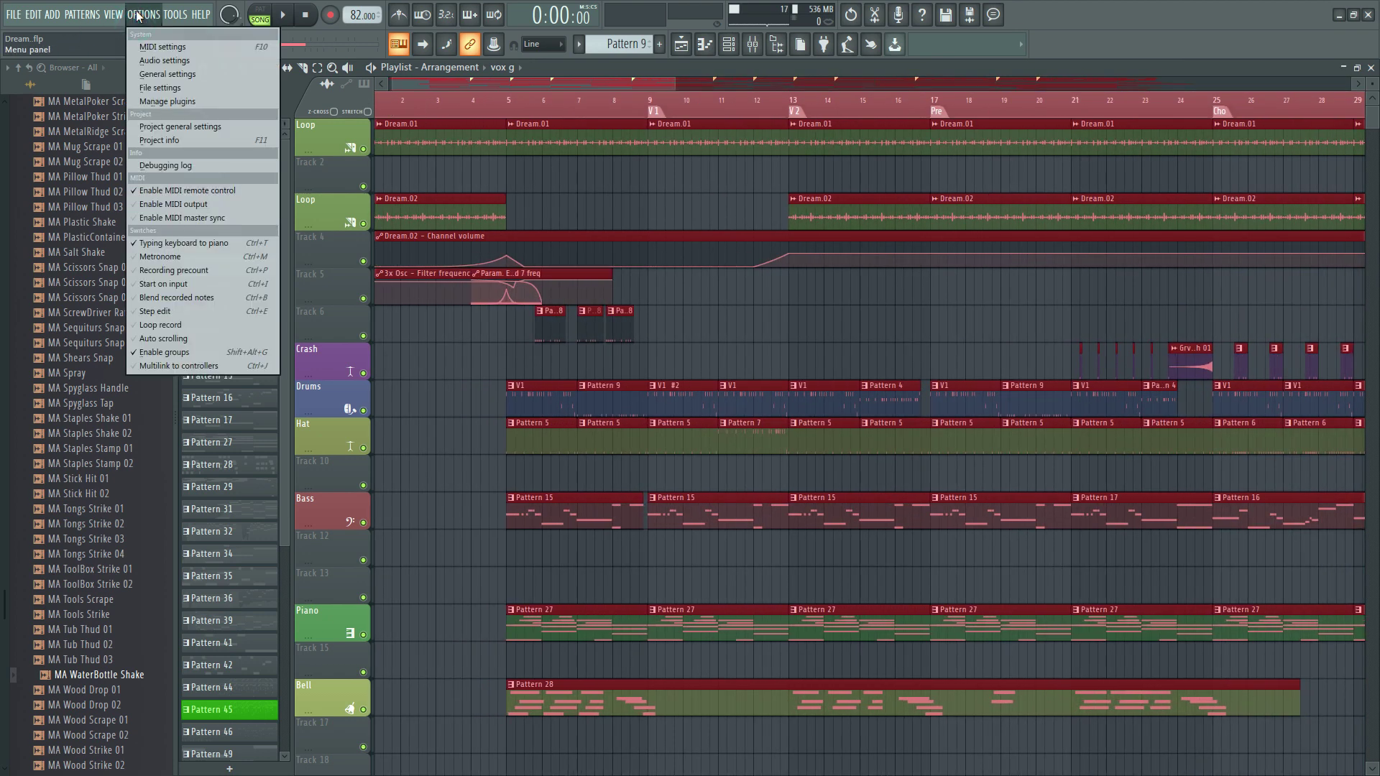
click(164, 64)
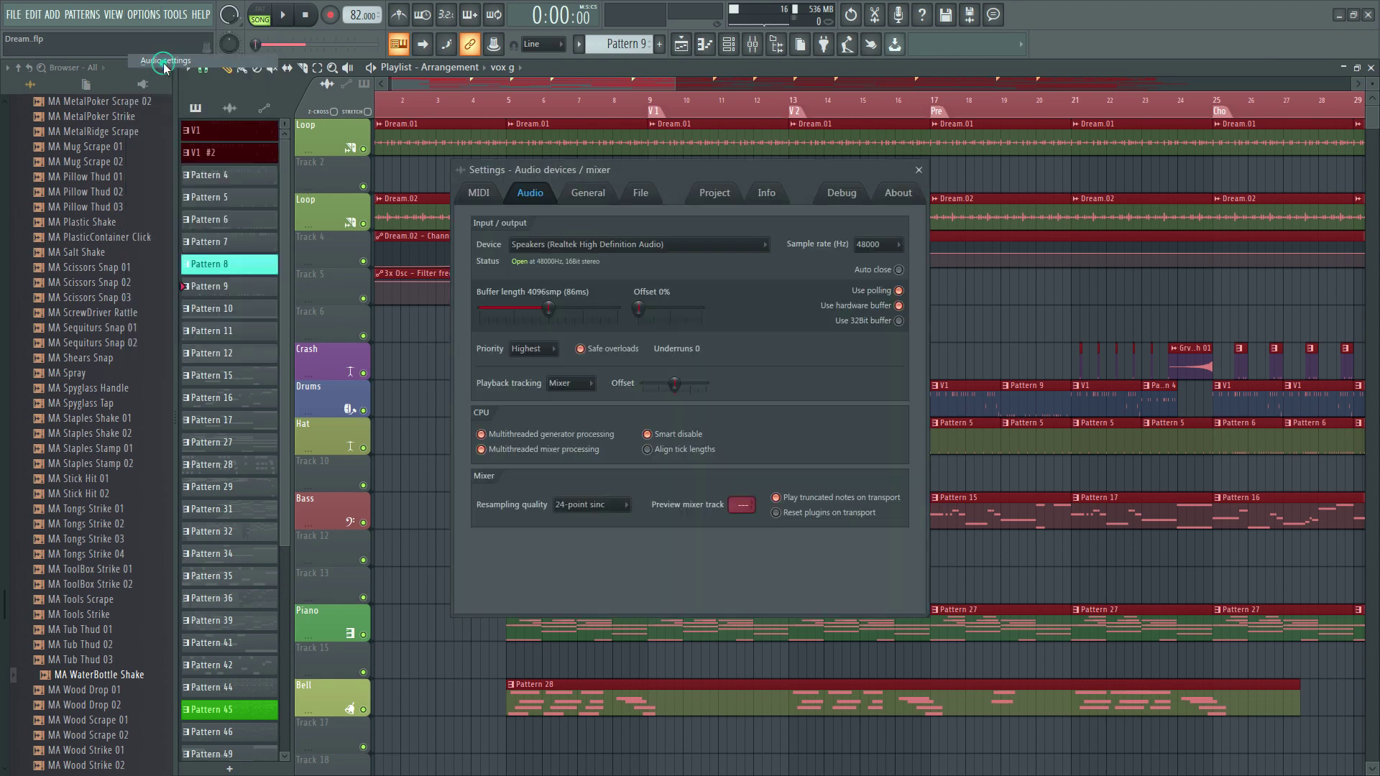
click(766, 193)
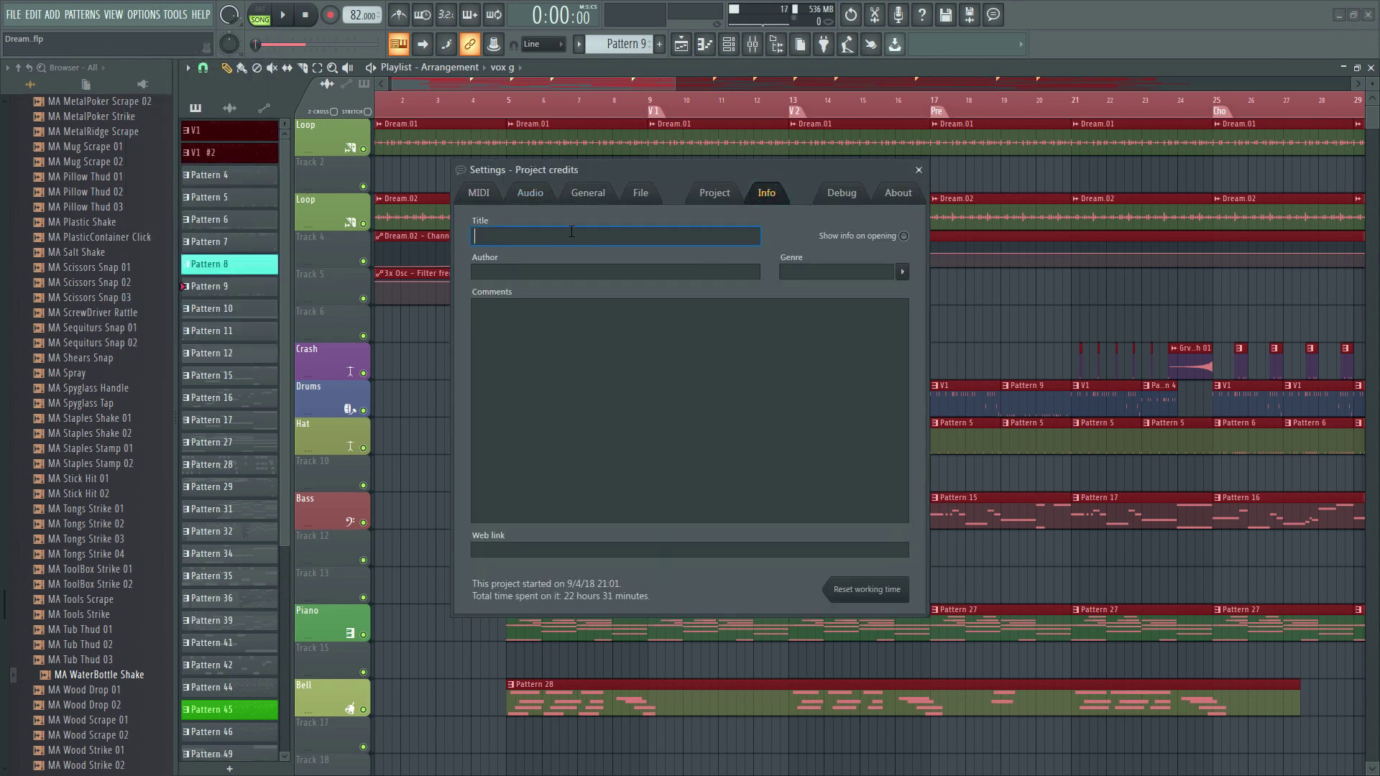
click(918, 170)
Fill in the project info with title "Drem U & I", the author's name and genre Pop, with info shown on opening
click(144, 14)
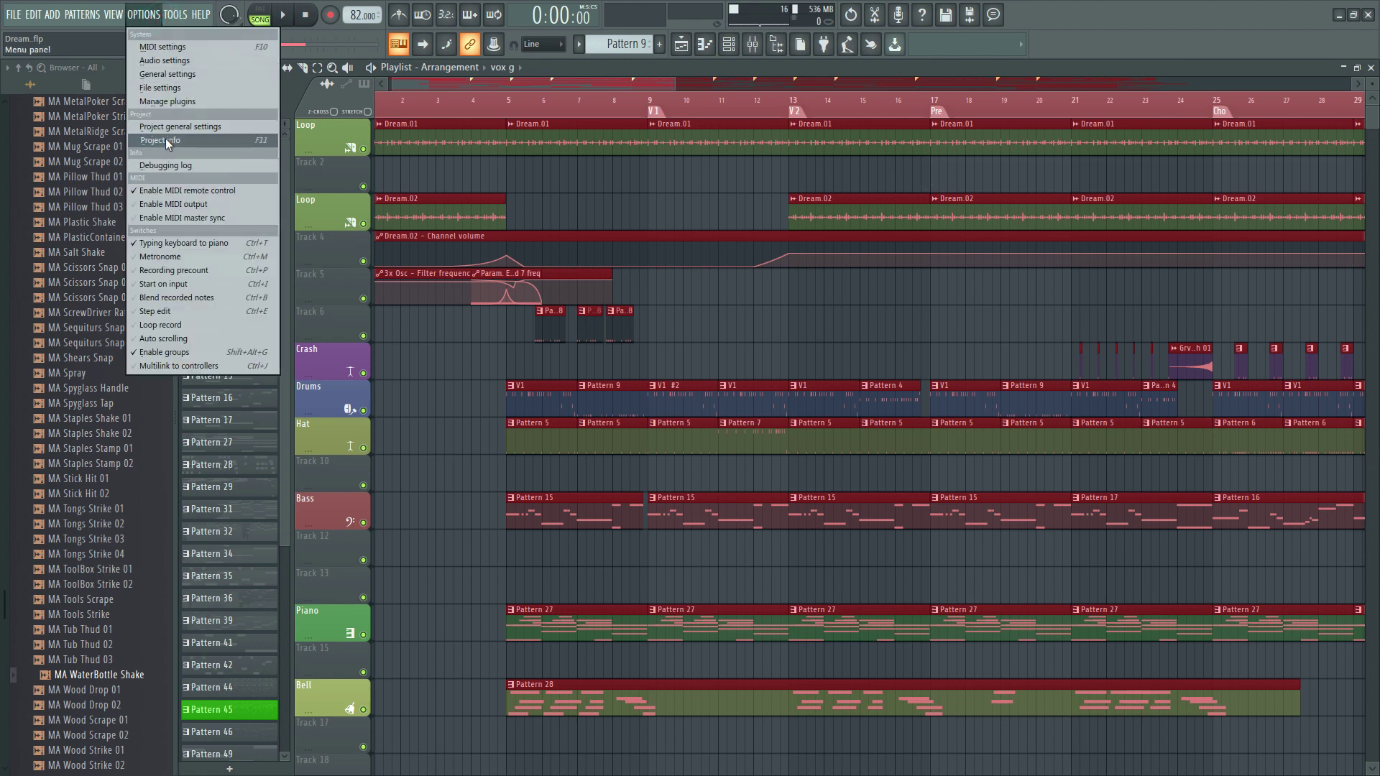
click(240, 139)
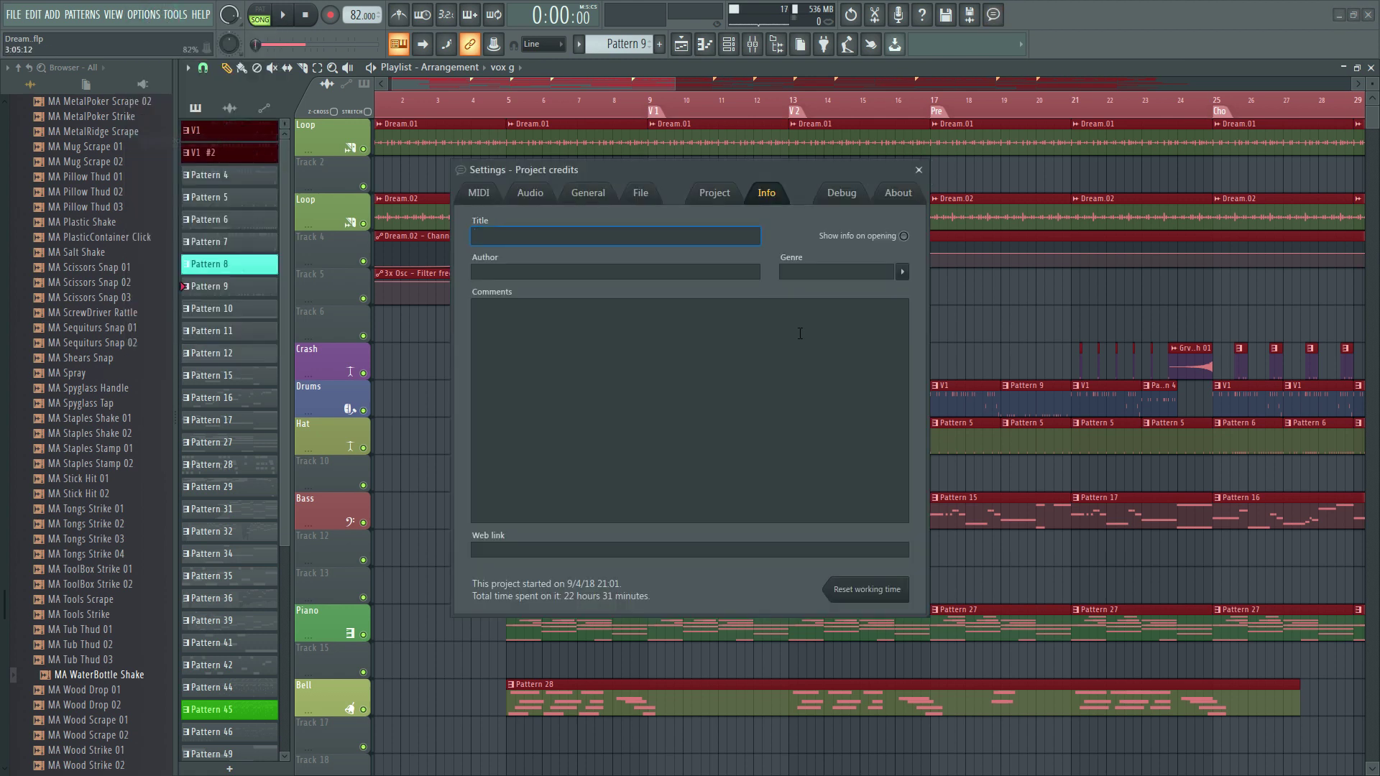
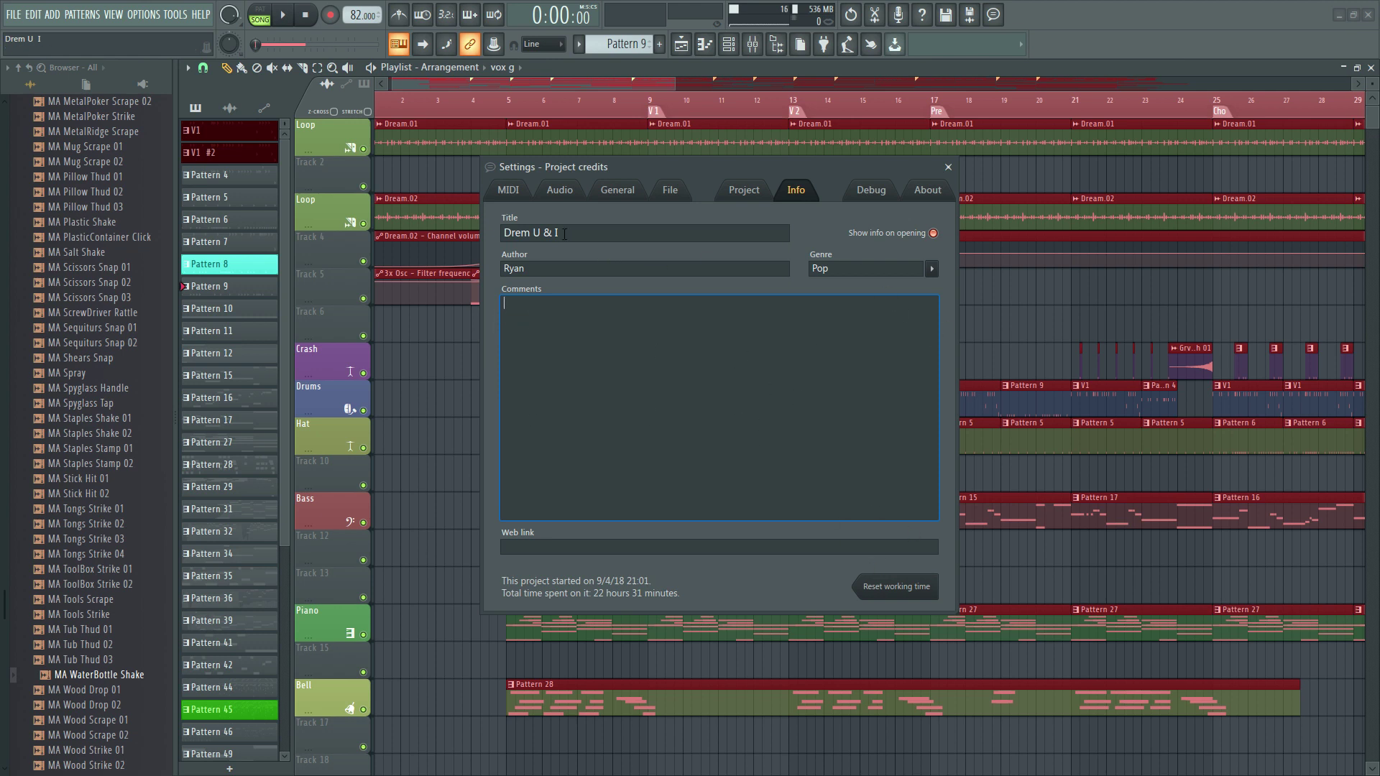
click(591, 234)
click(949, 167)
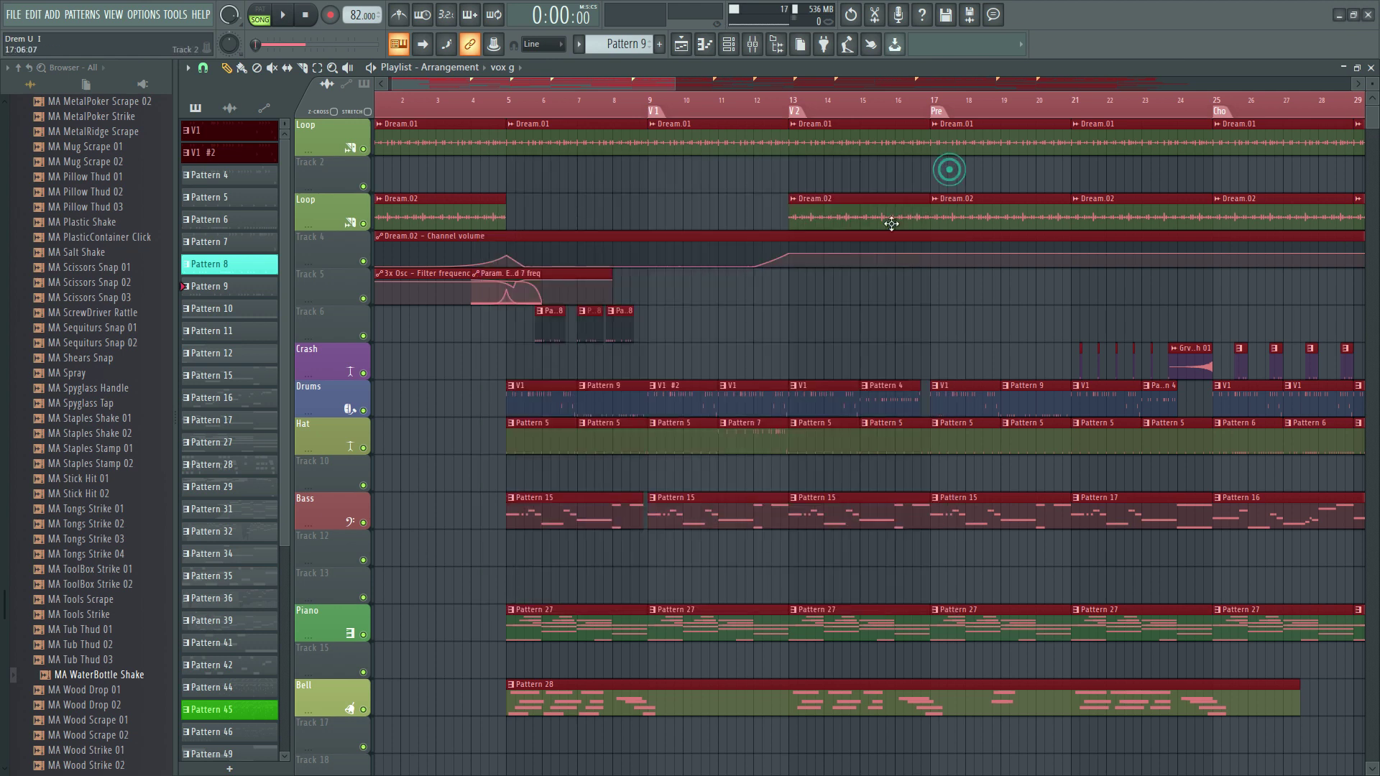
Start a new MP3 export of the project and open the Mix folder on the Desktop as destination
scroll(444, 92, right, 2)
scroll(444, 92, down, 3)
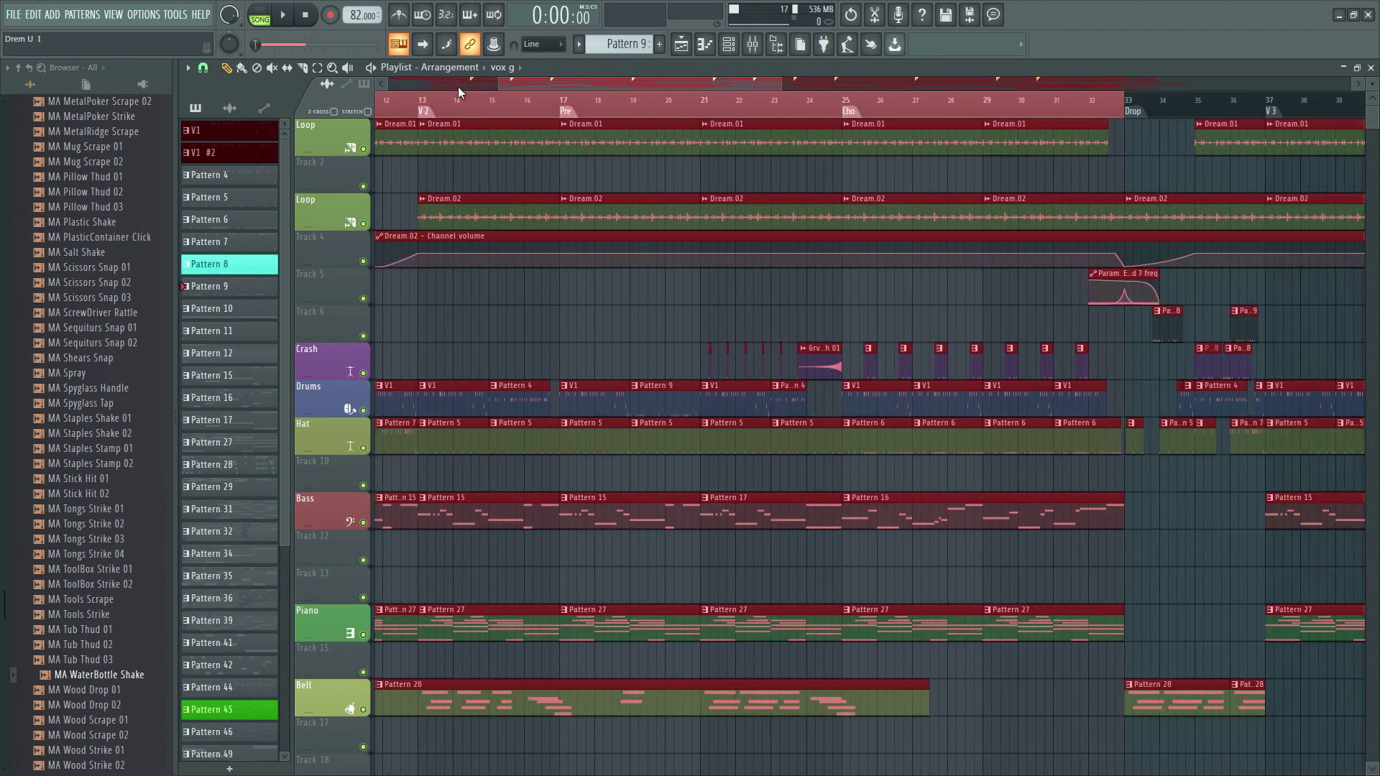
scroll(444, 92, down, 3)
click(17, 21)
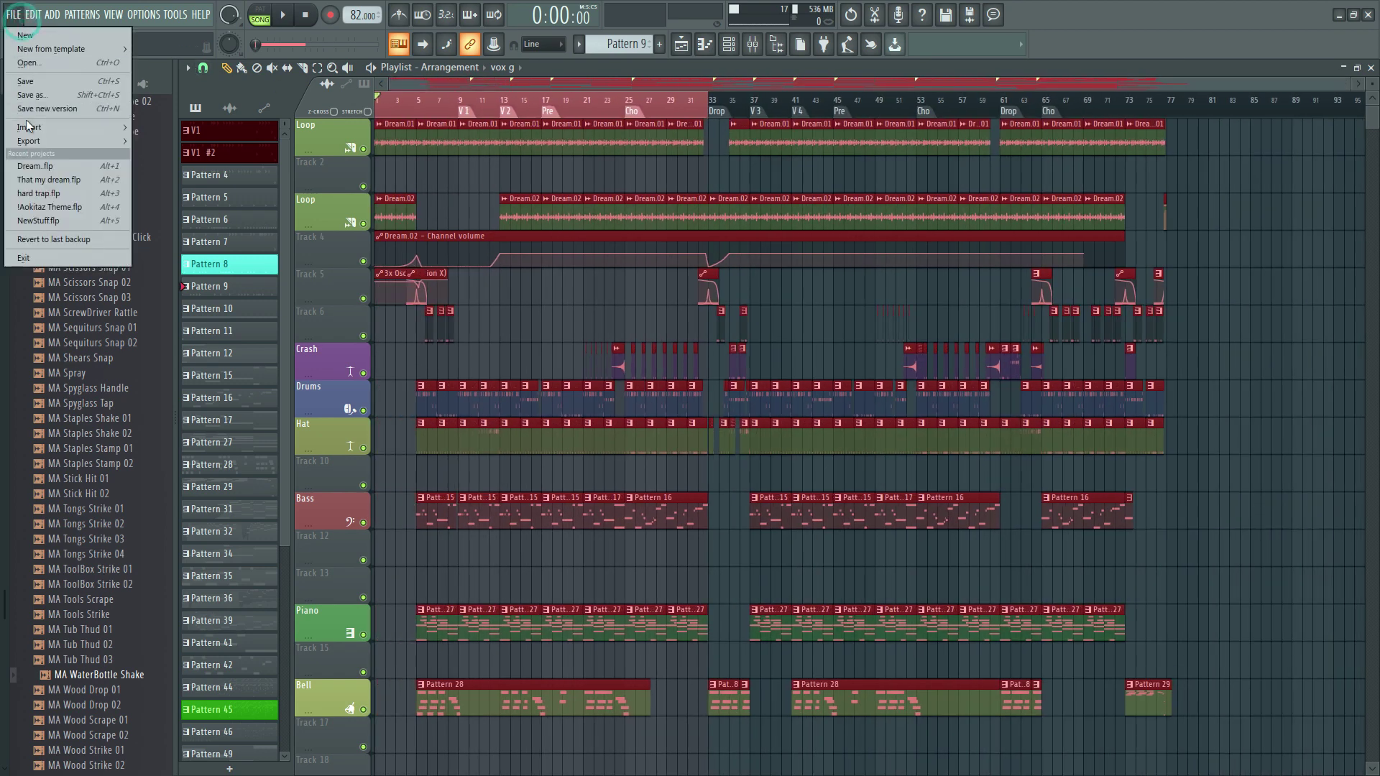
mouse_move(86, 149)
click(171, 167)
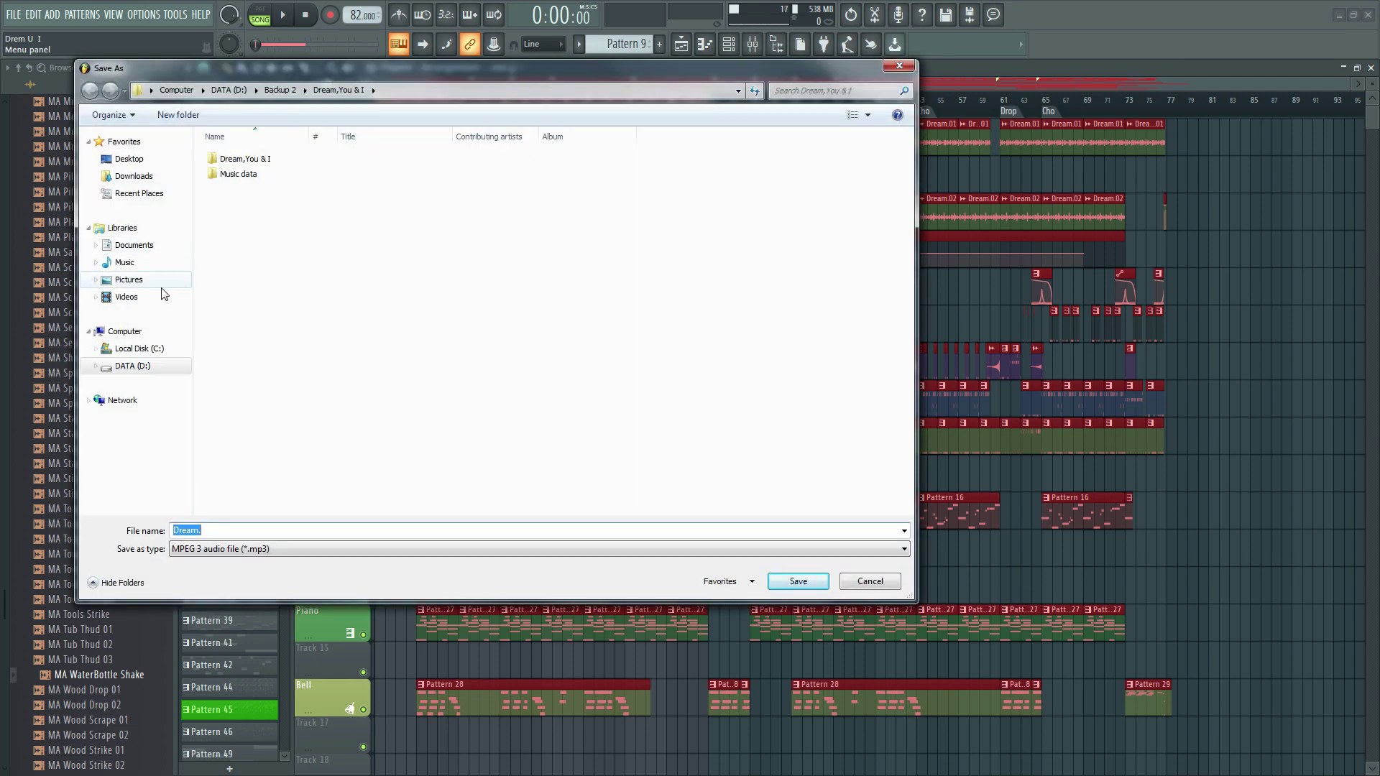
click(144, 161)
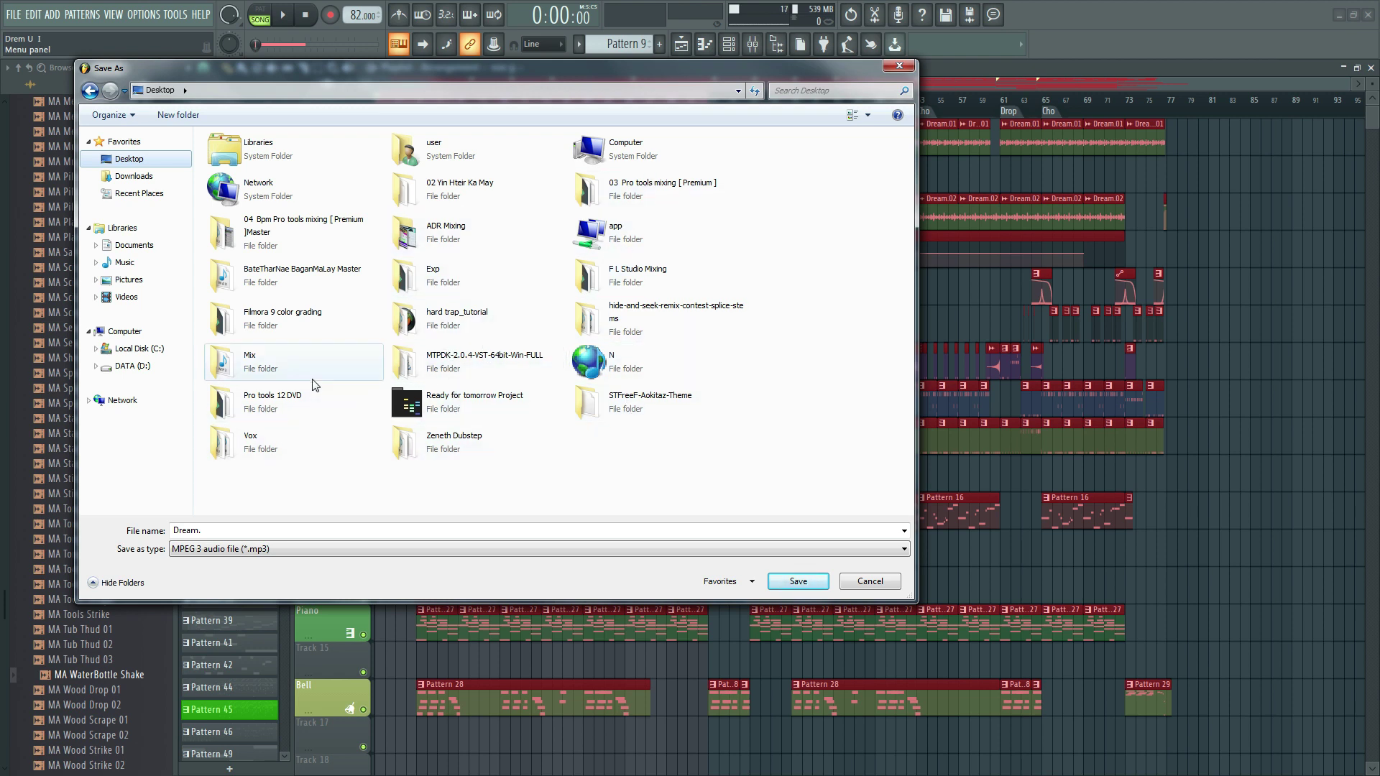
double_click(299, 356)
Delete the earlier "Dream.You & I" MP3 file from the Mix folder
click(294, 159)
right_click(295, 165)
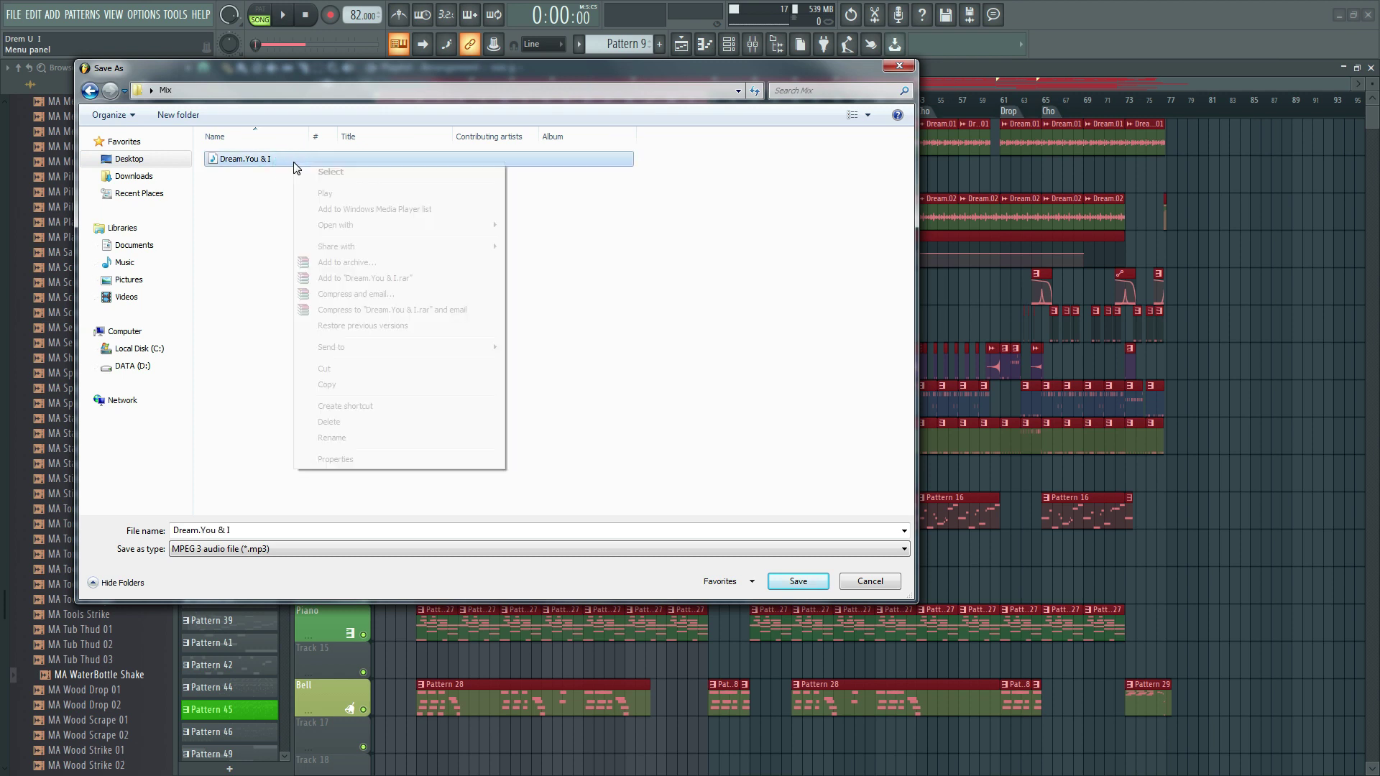
click(352, 420)
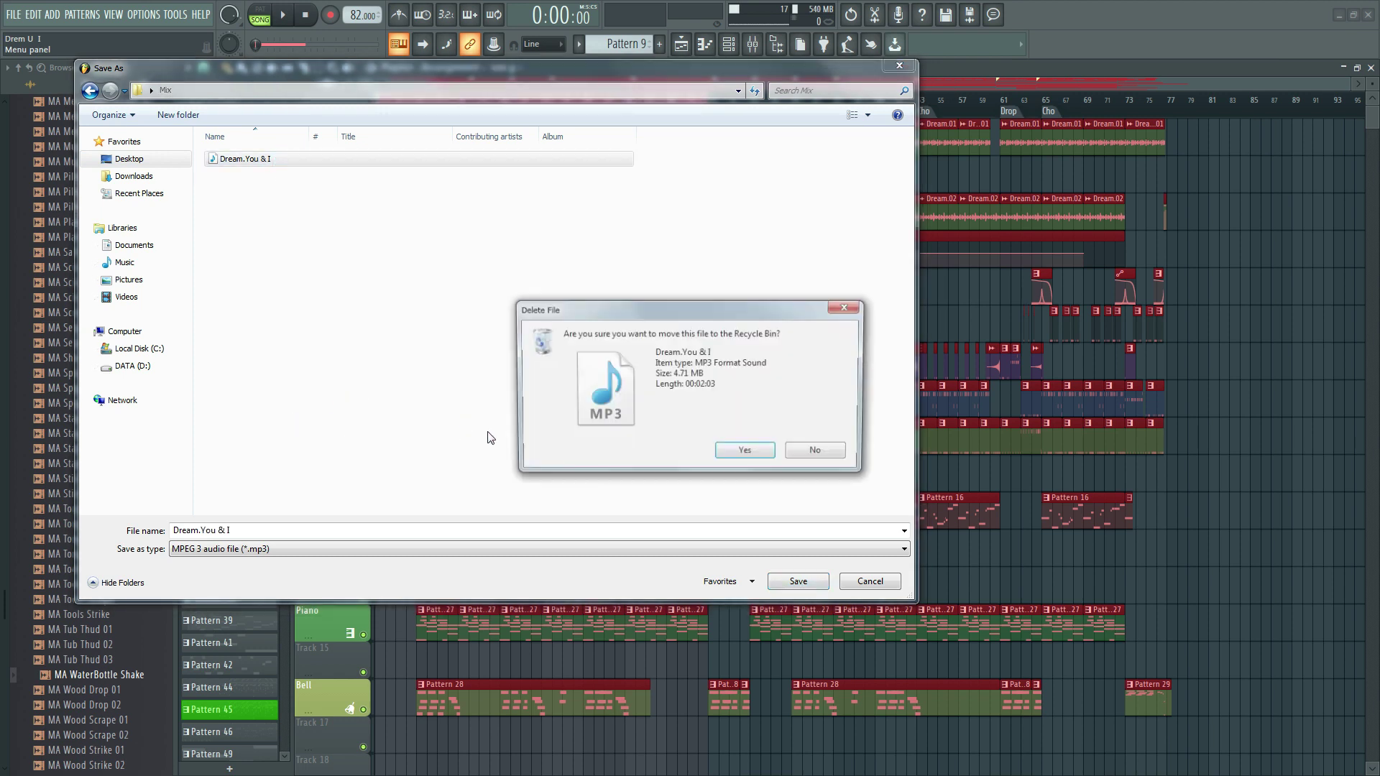
click(742, 452)
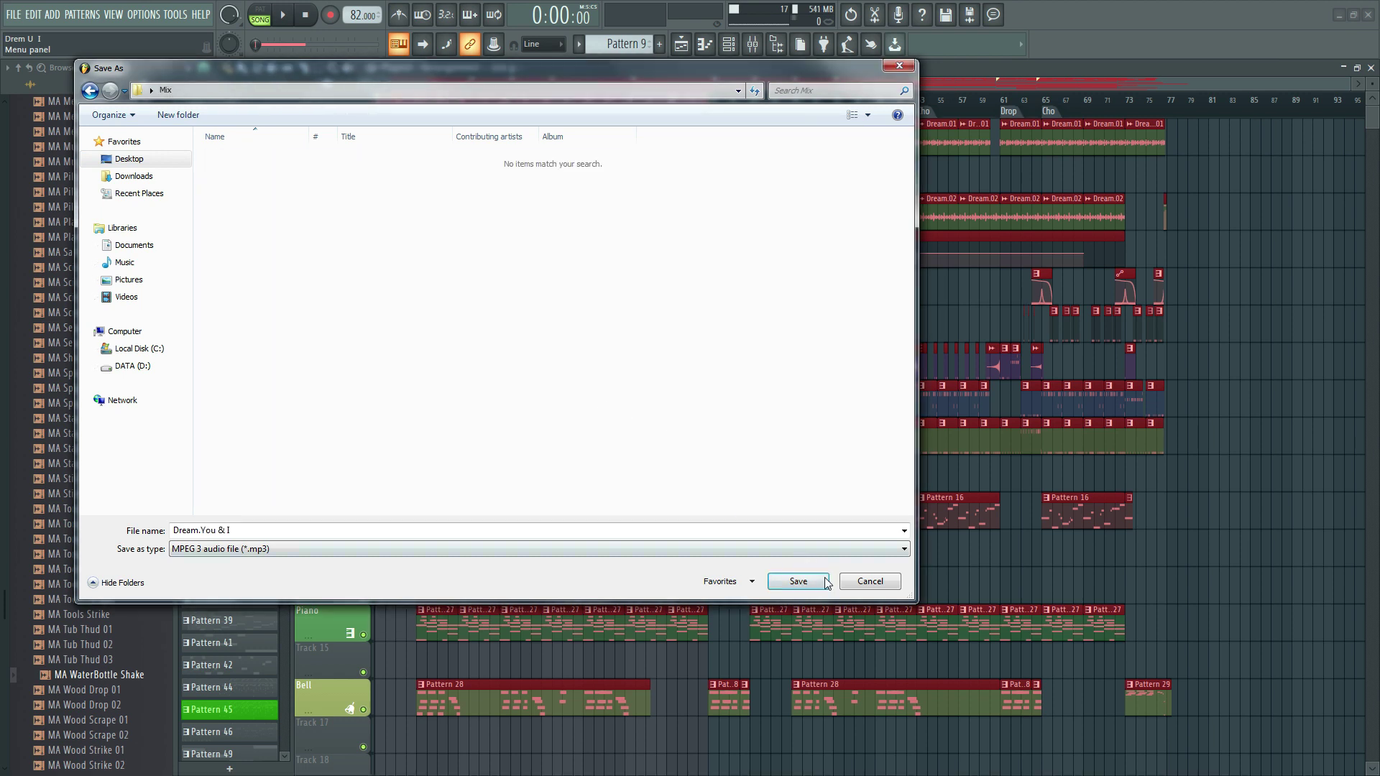
Save the export as "Dream.You & I", allowing replacement, and render the MP3 at 320 kbps
click(798, 582)
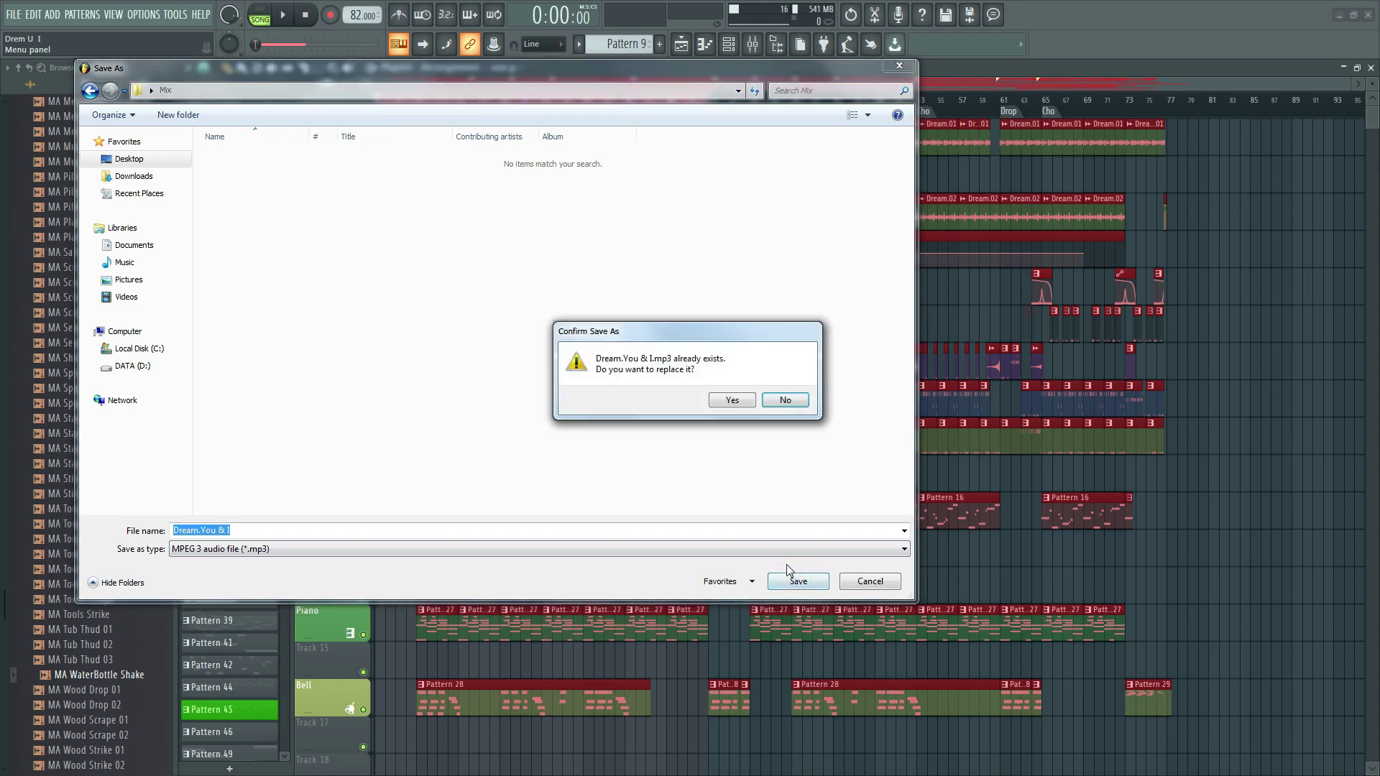
click(731, 400)
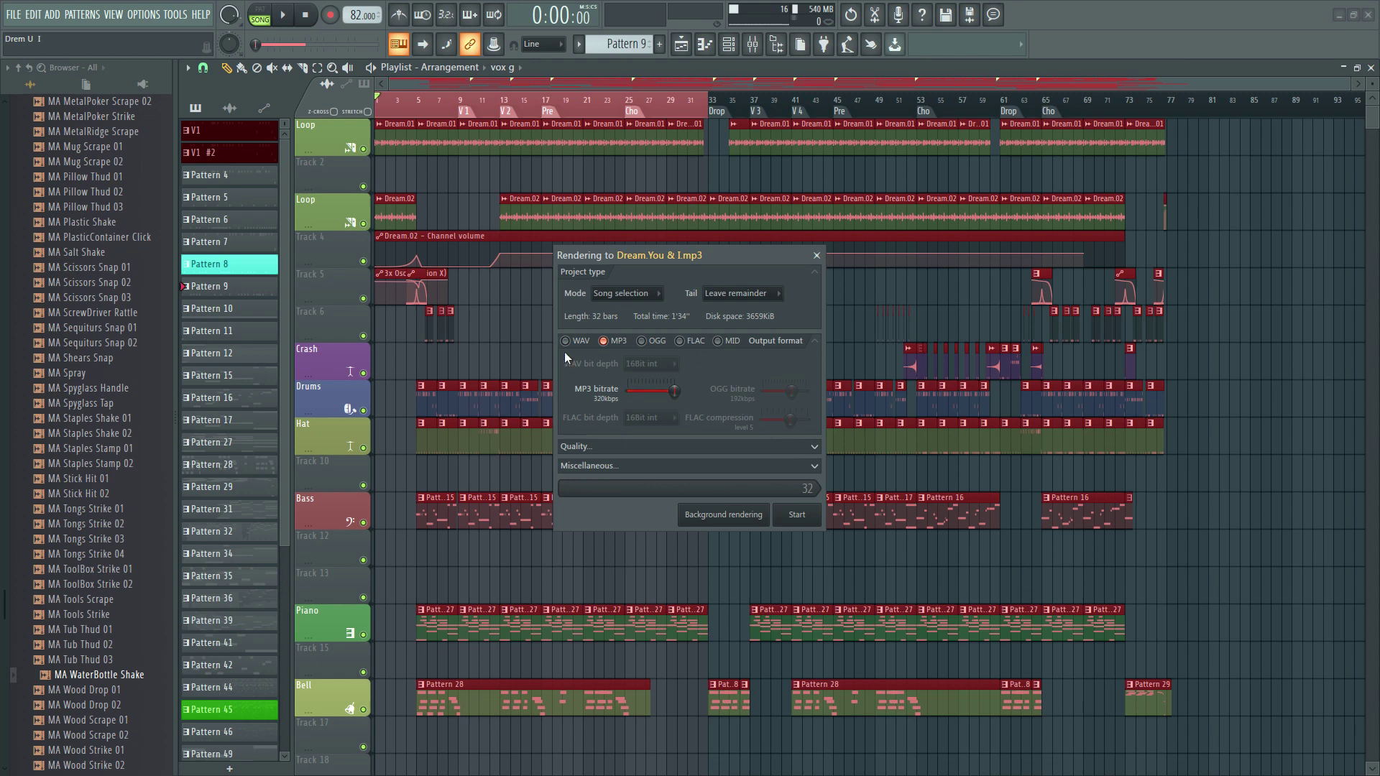
click(674, 391)
click(796, 515)
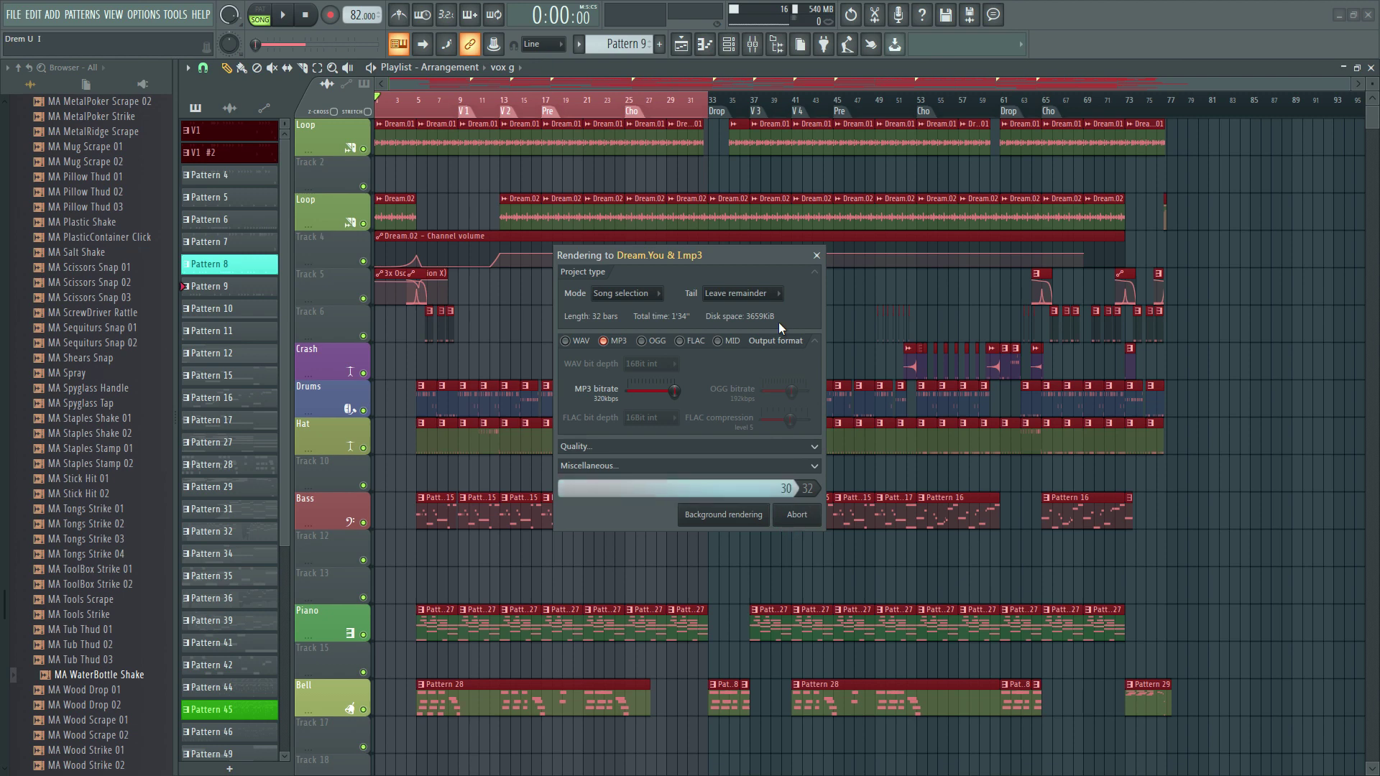
Open the Mix folder from the Desktop and inspect the exported file's title, artist and genre details
click(1353, 14)
double_click(25, 76)
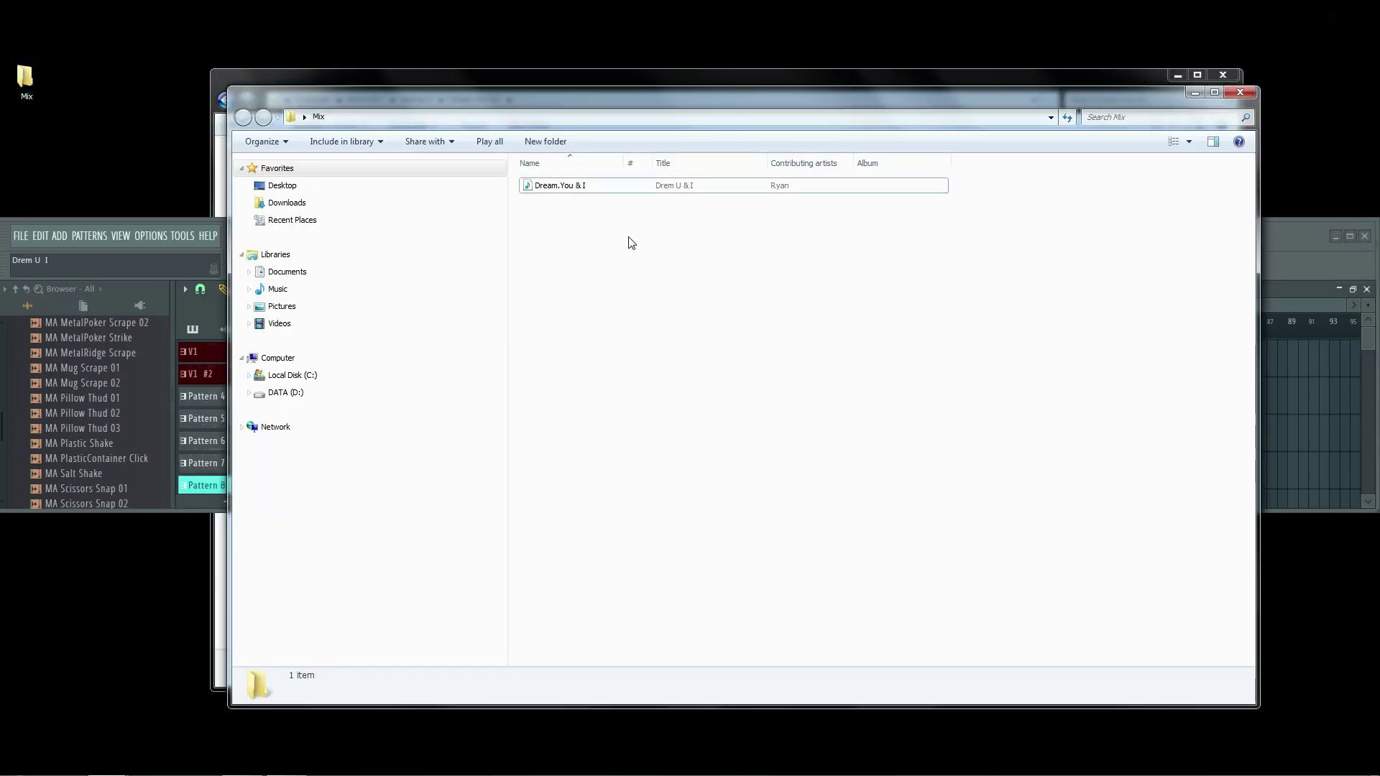
click(592, 189)
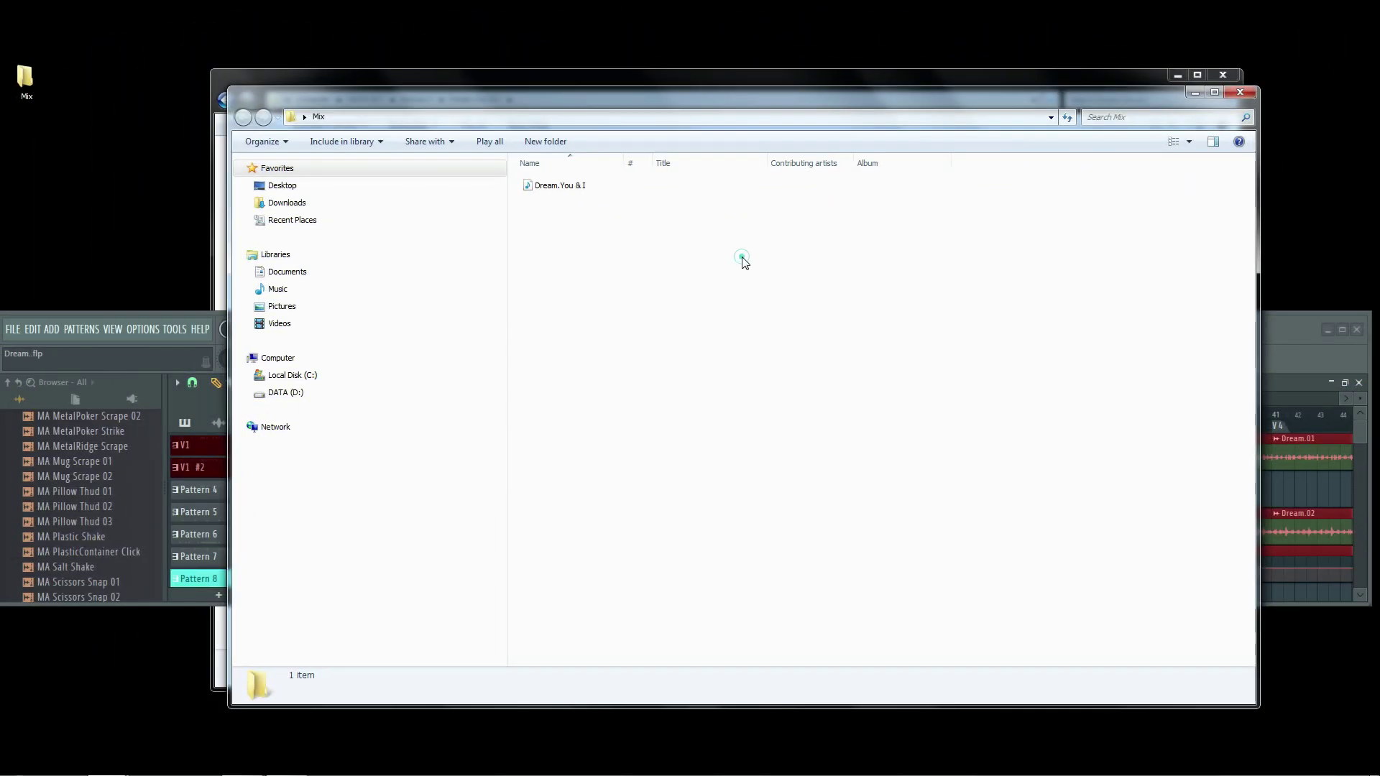
click(607, 189)
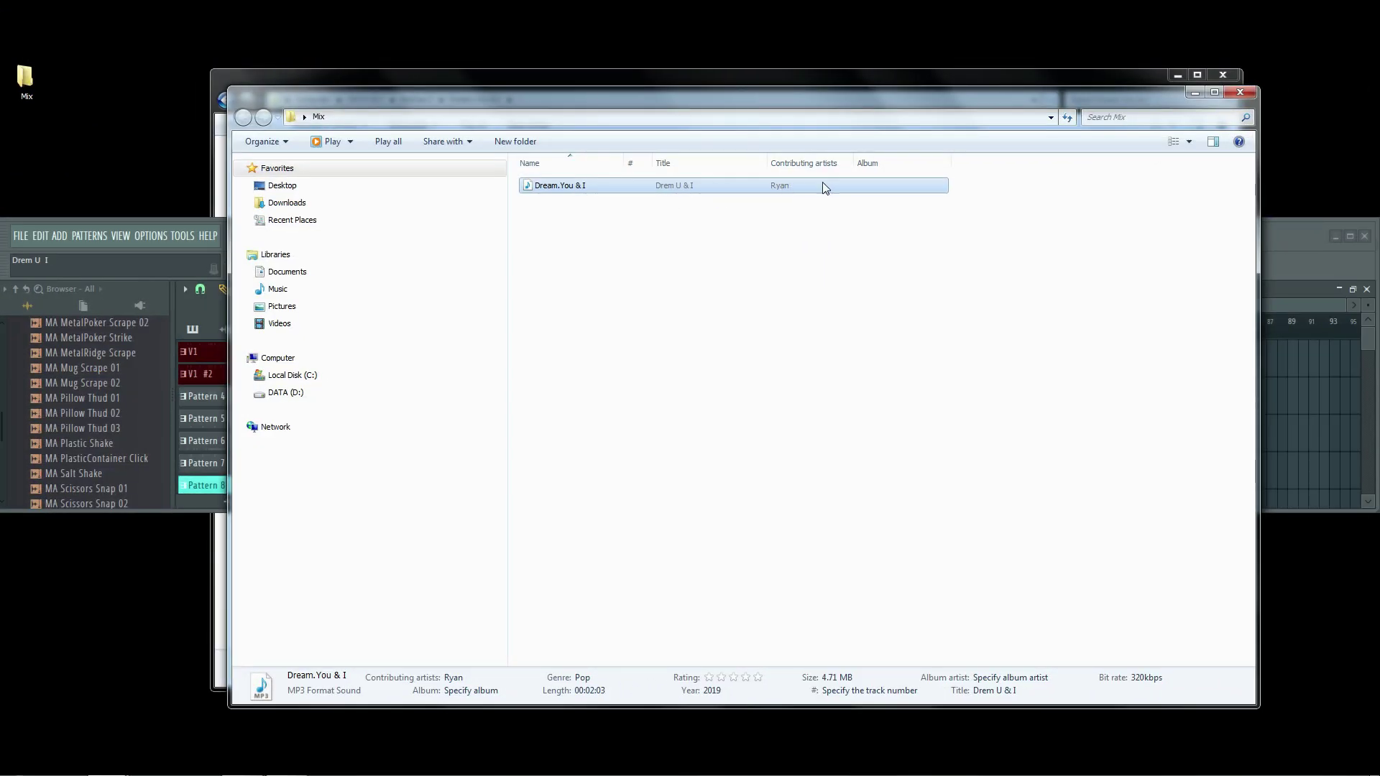
click(1312, 248)
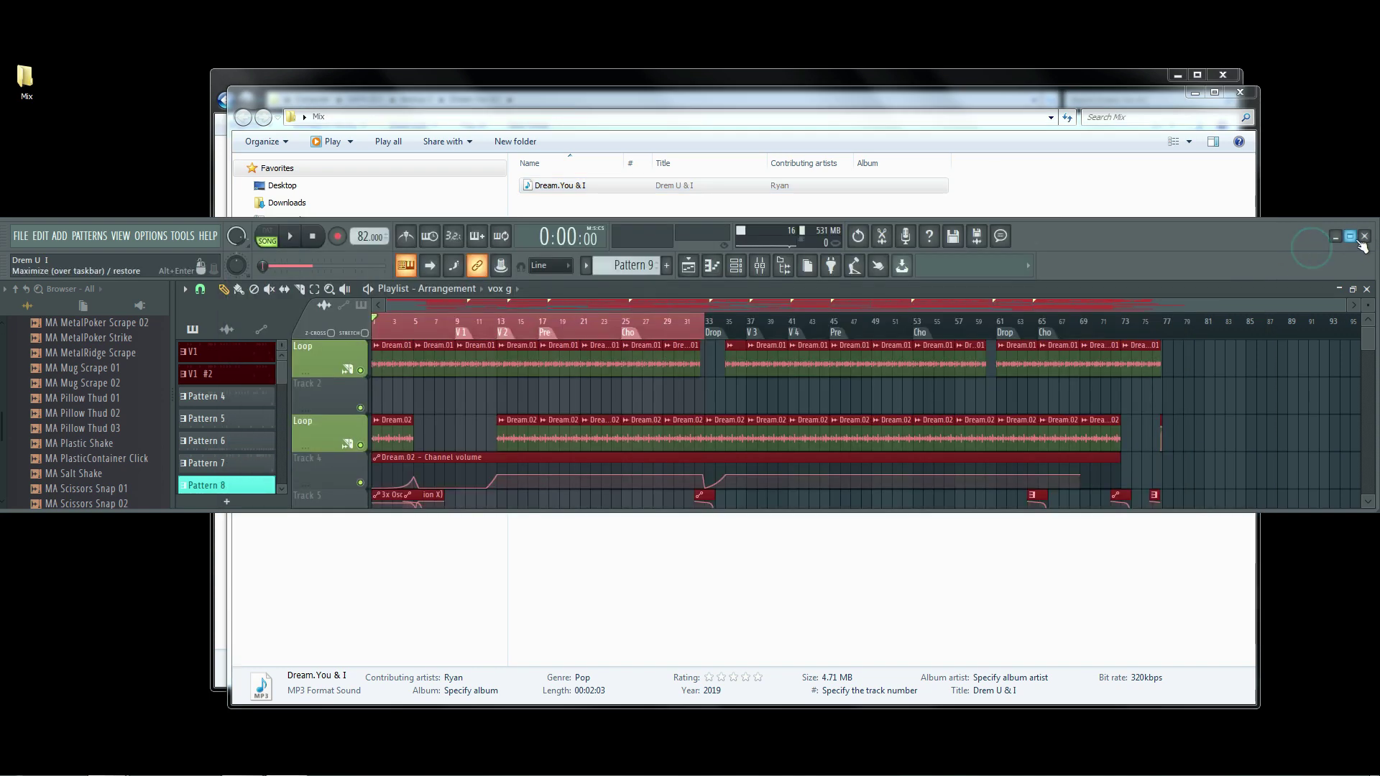
click(774, 370)
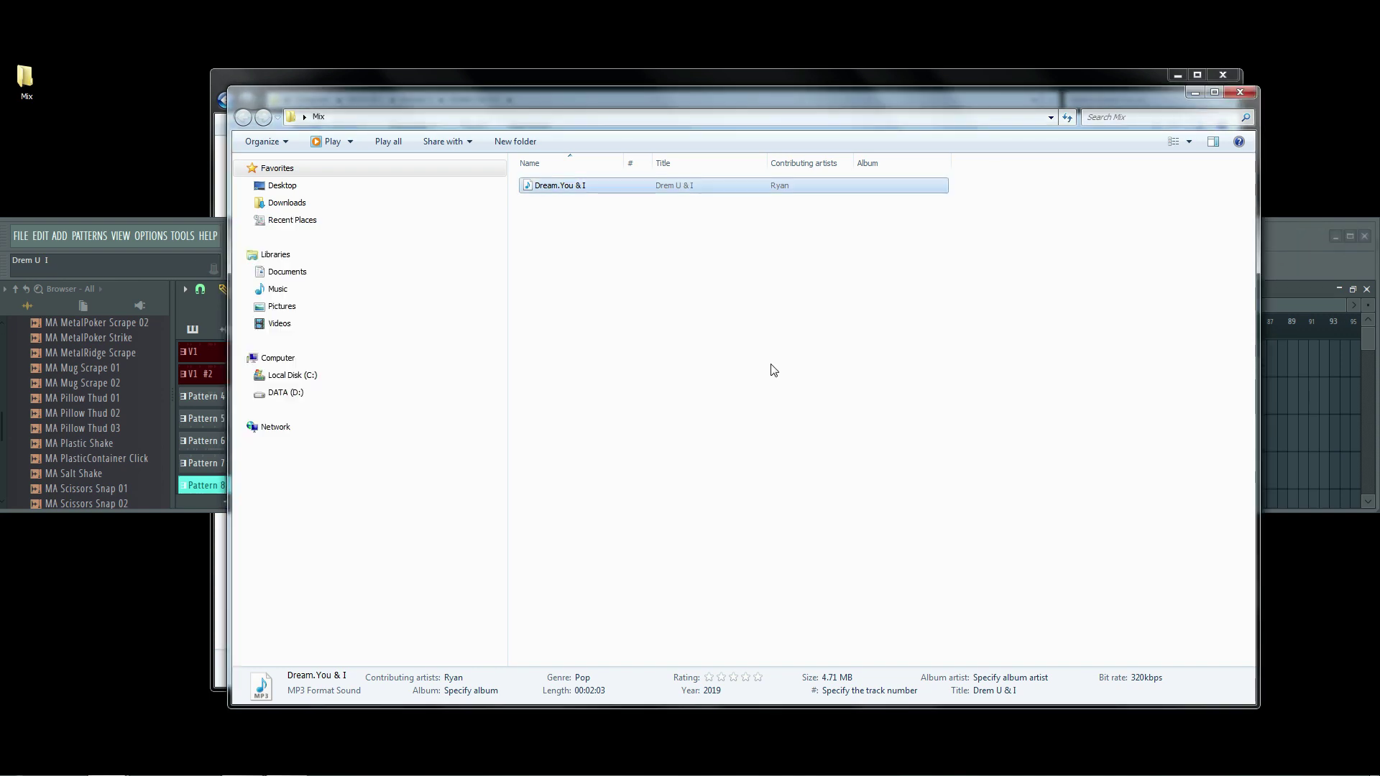